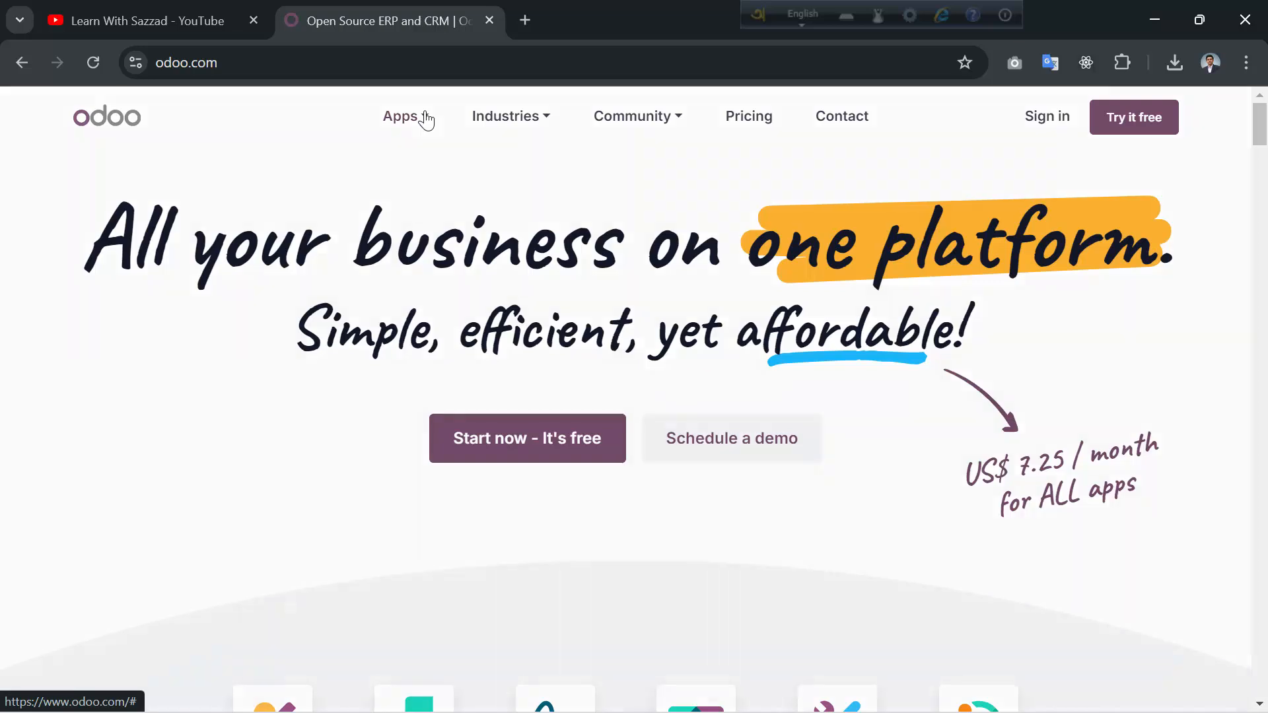
- Go to the Odoo Invoicing product page from the Apps menu and start the free trial
click(424, 117)
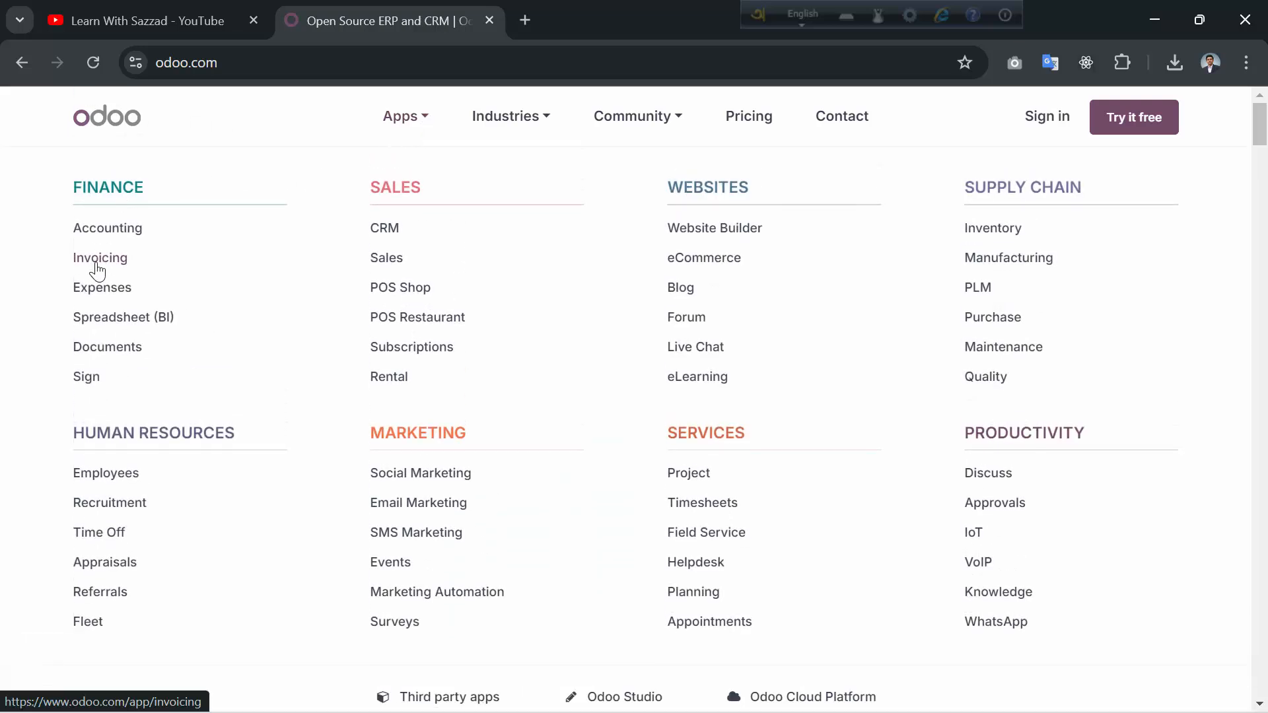
click(97, 264)
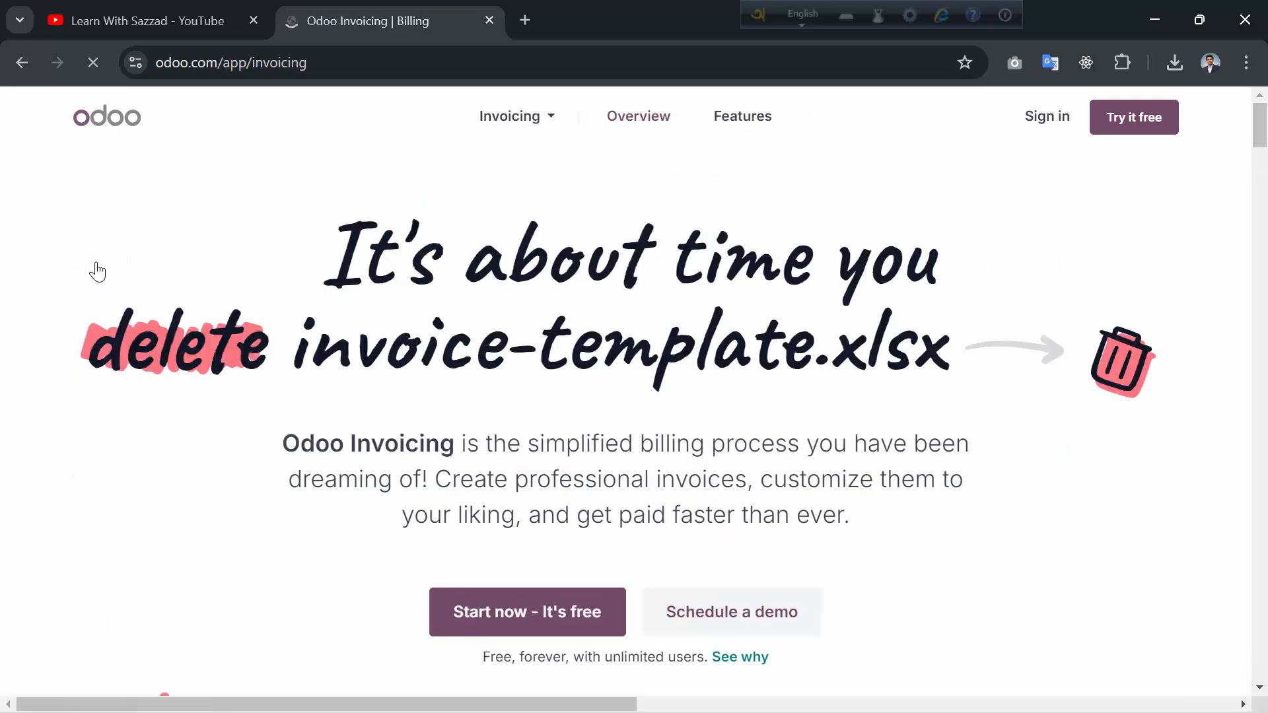
click(535, 614)
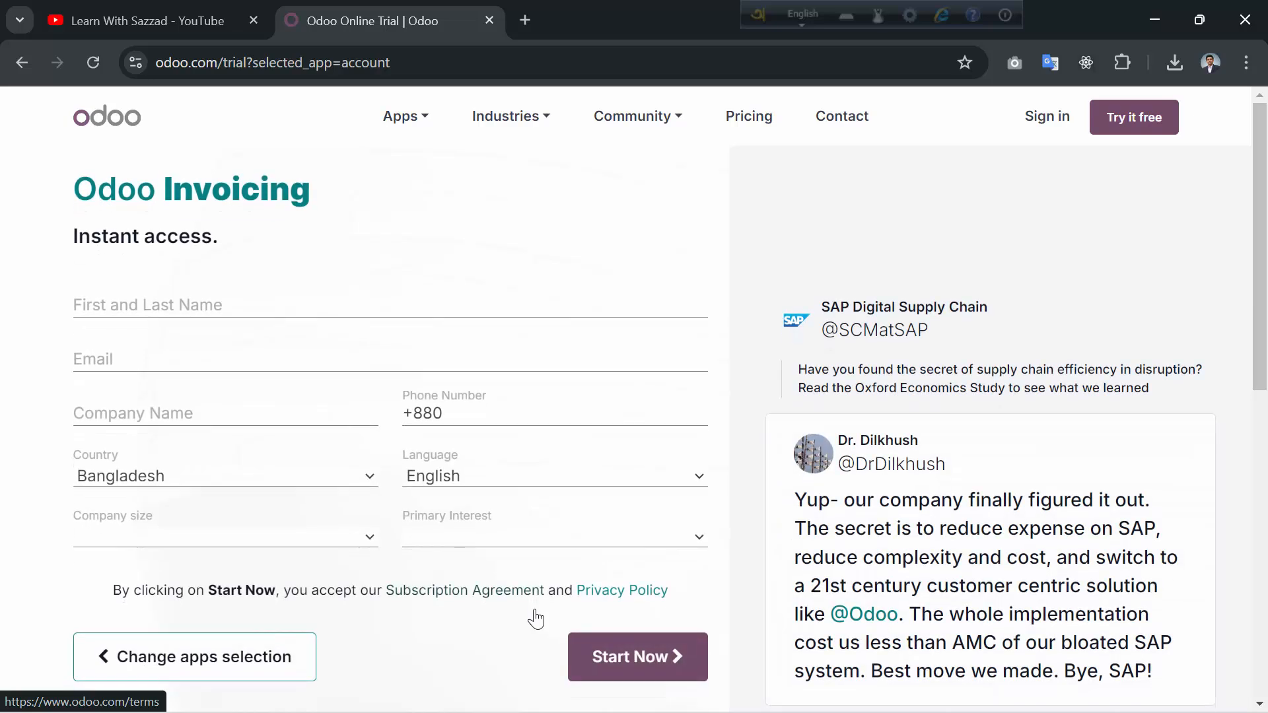
- Fill in the user's full name, e-mail address and company name on the trial form
click(229, 305)
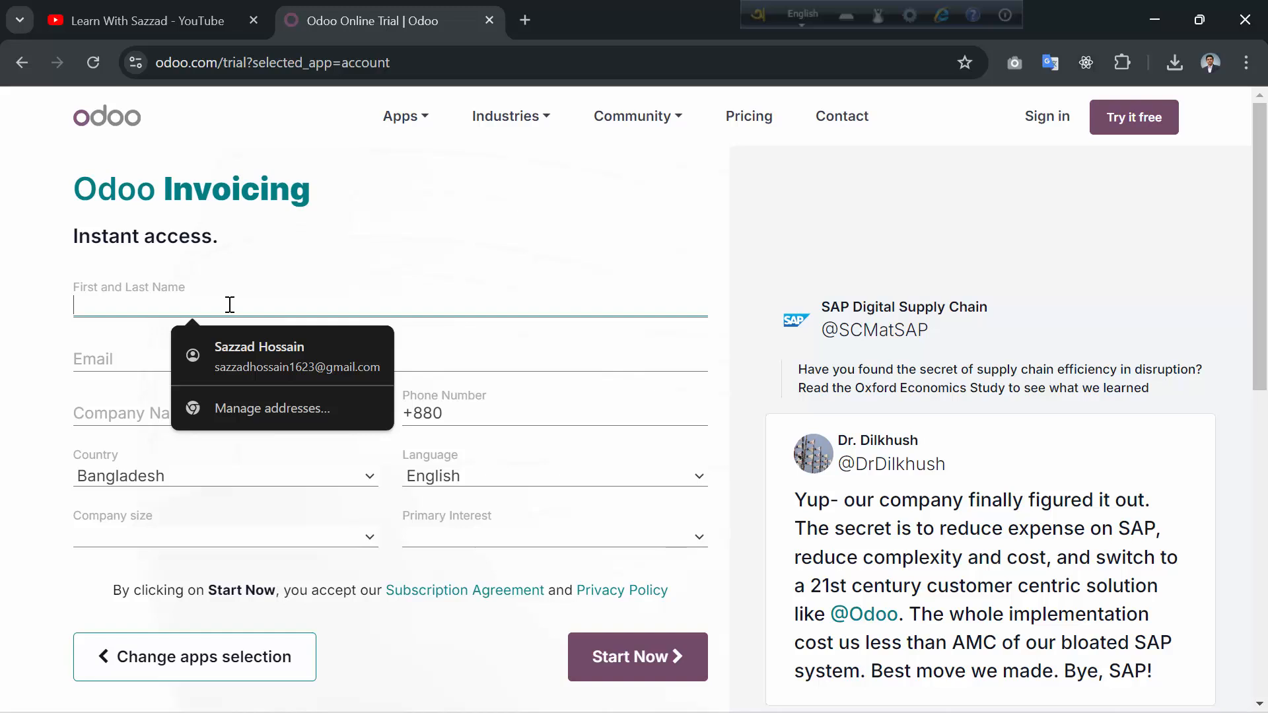
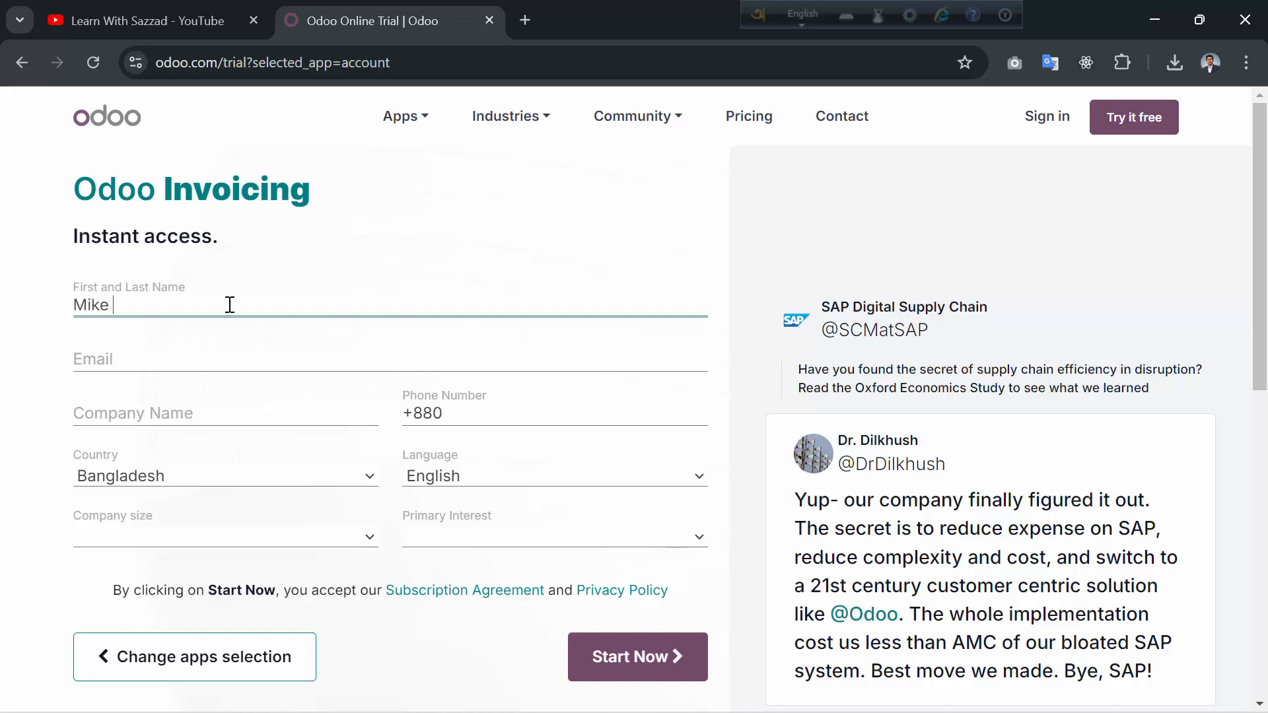
click(181, 359)
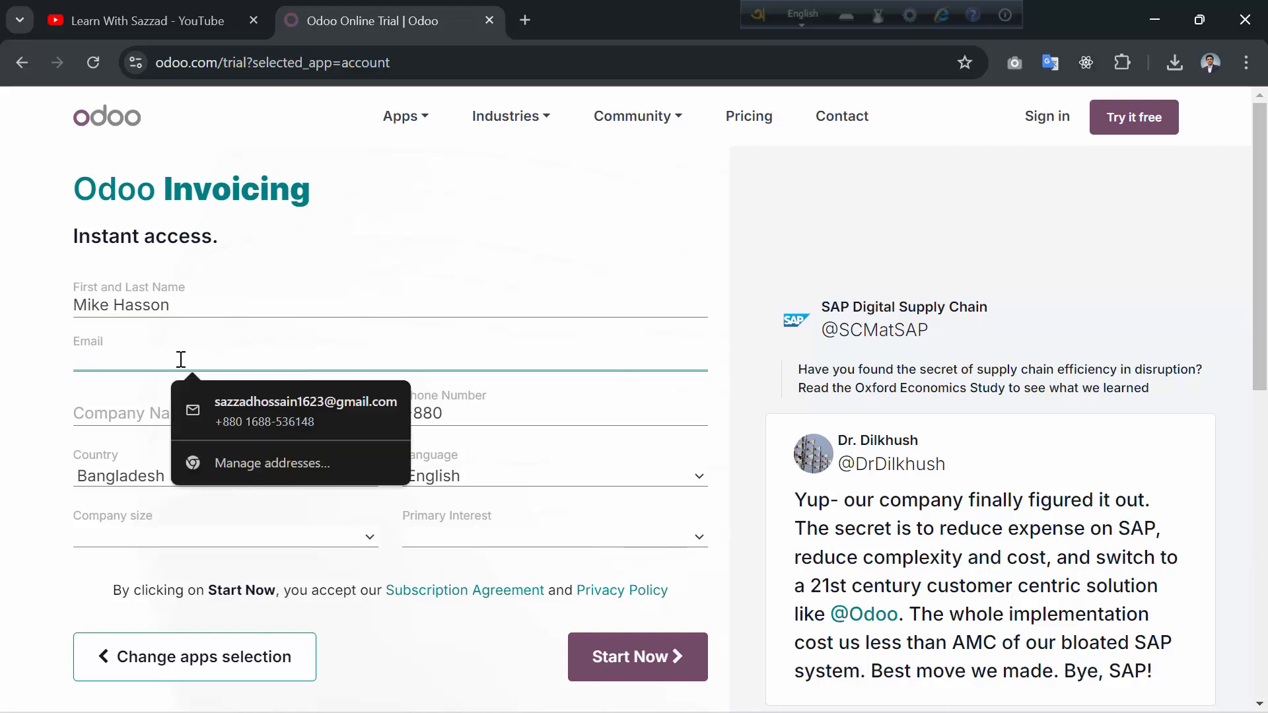
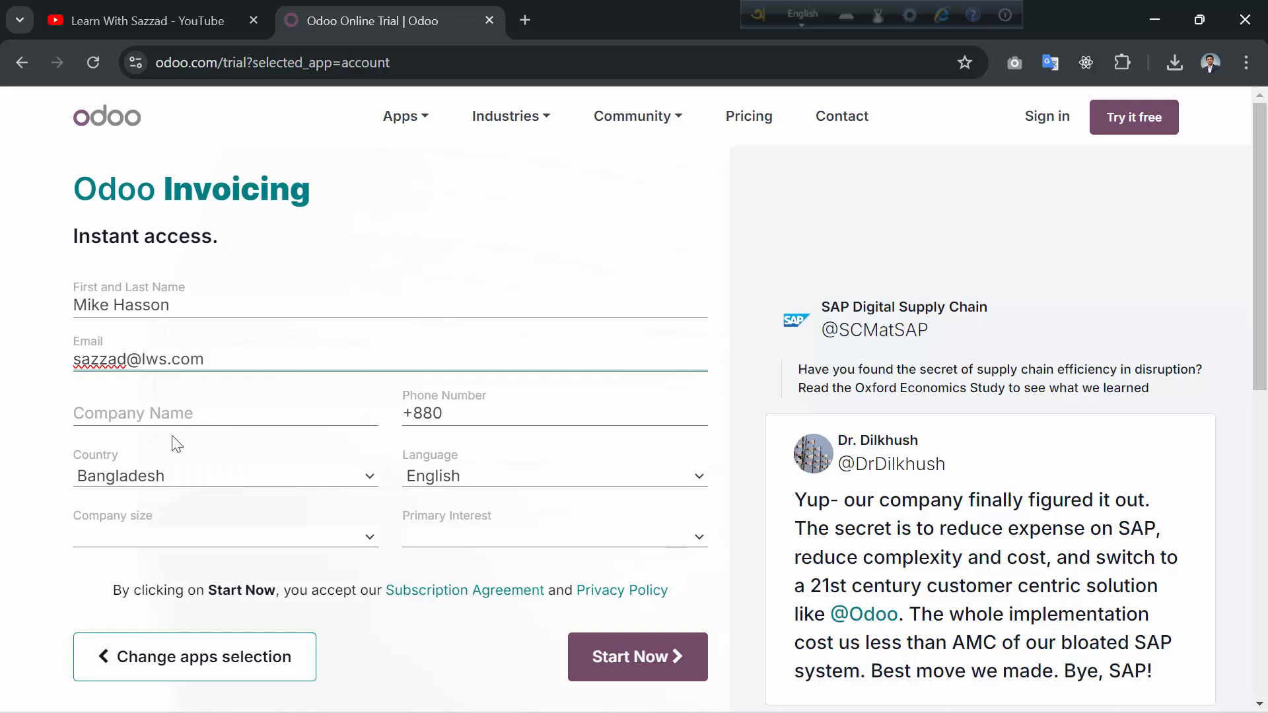
click(185, 416)
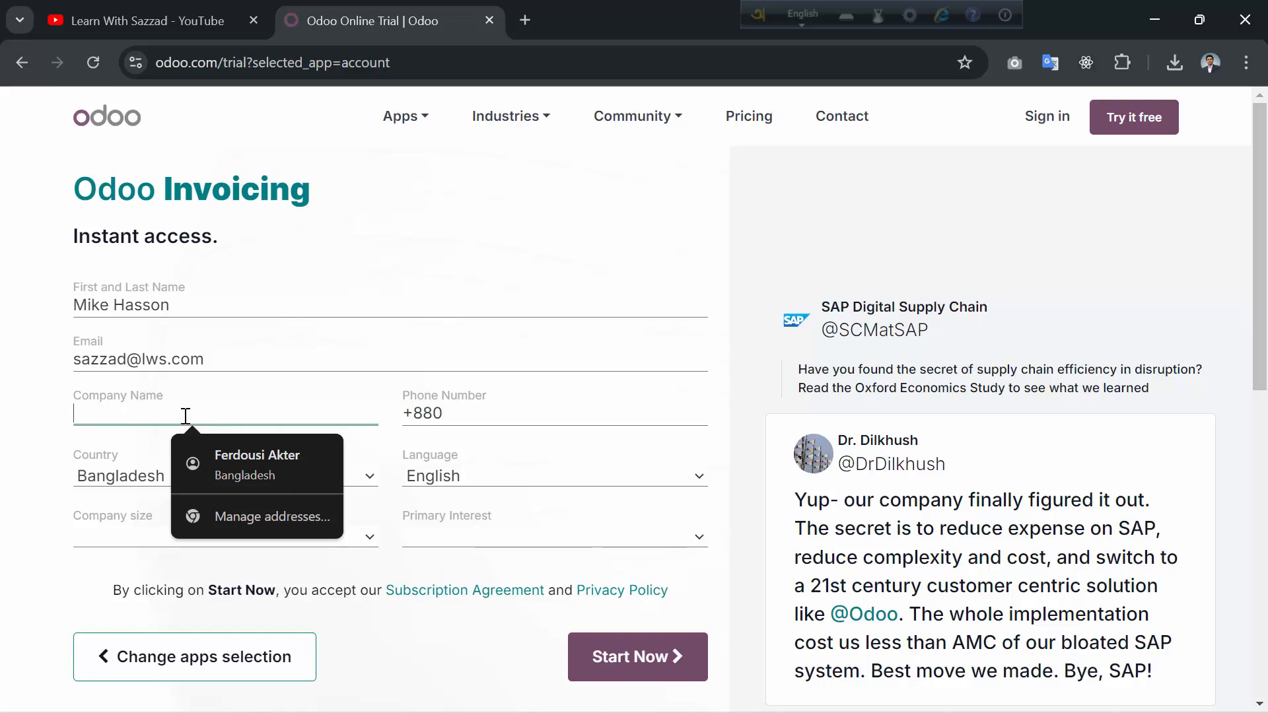
text(Le)
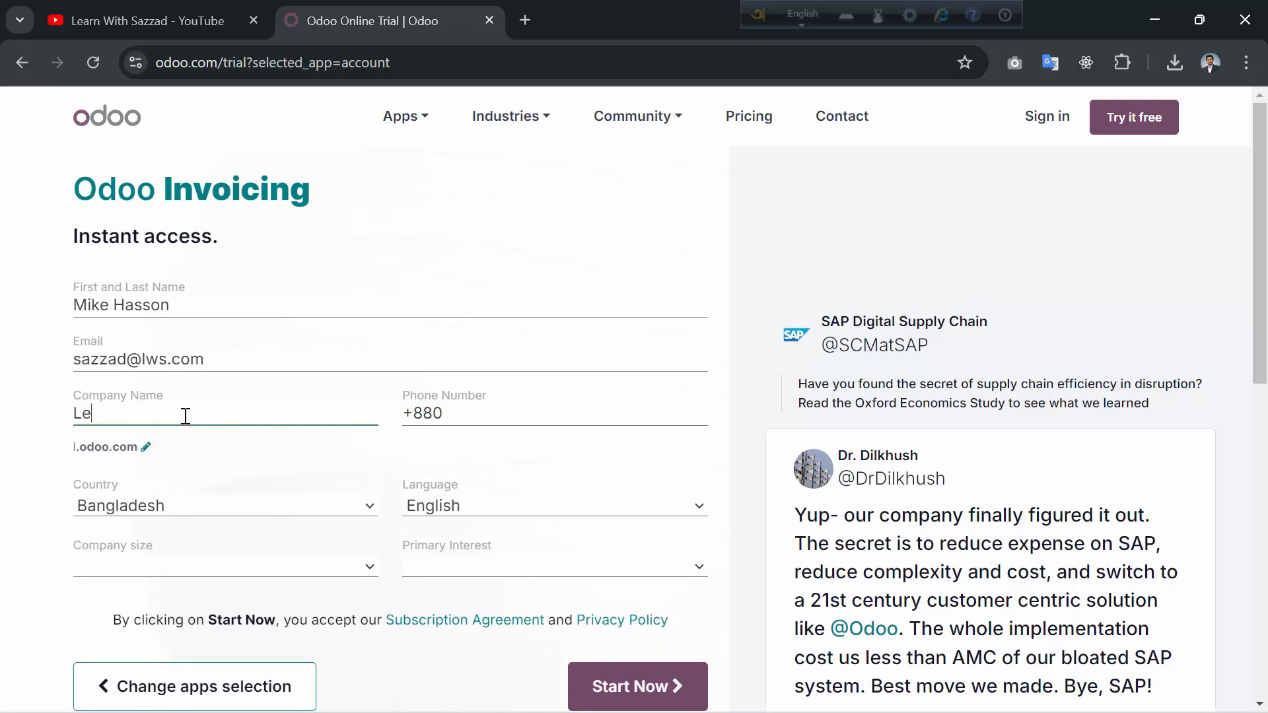
text(arn With )
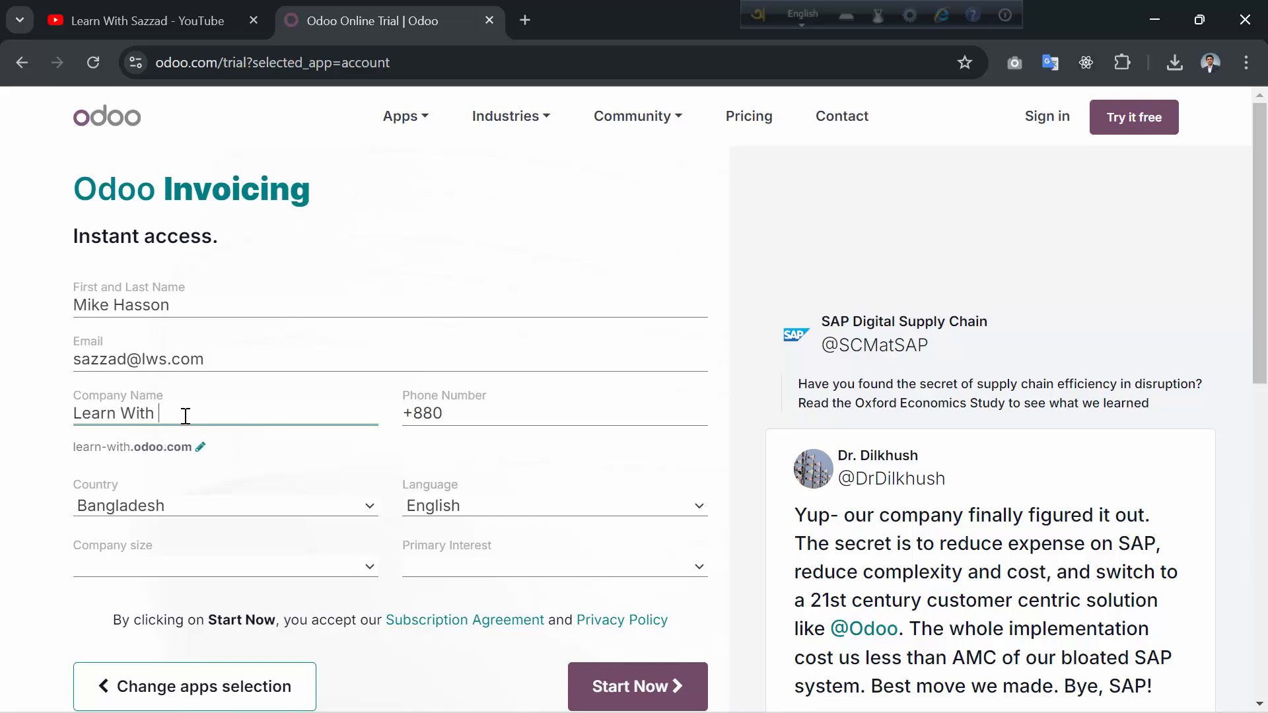
text(Sazzad)
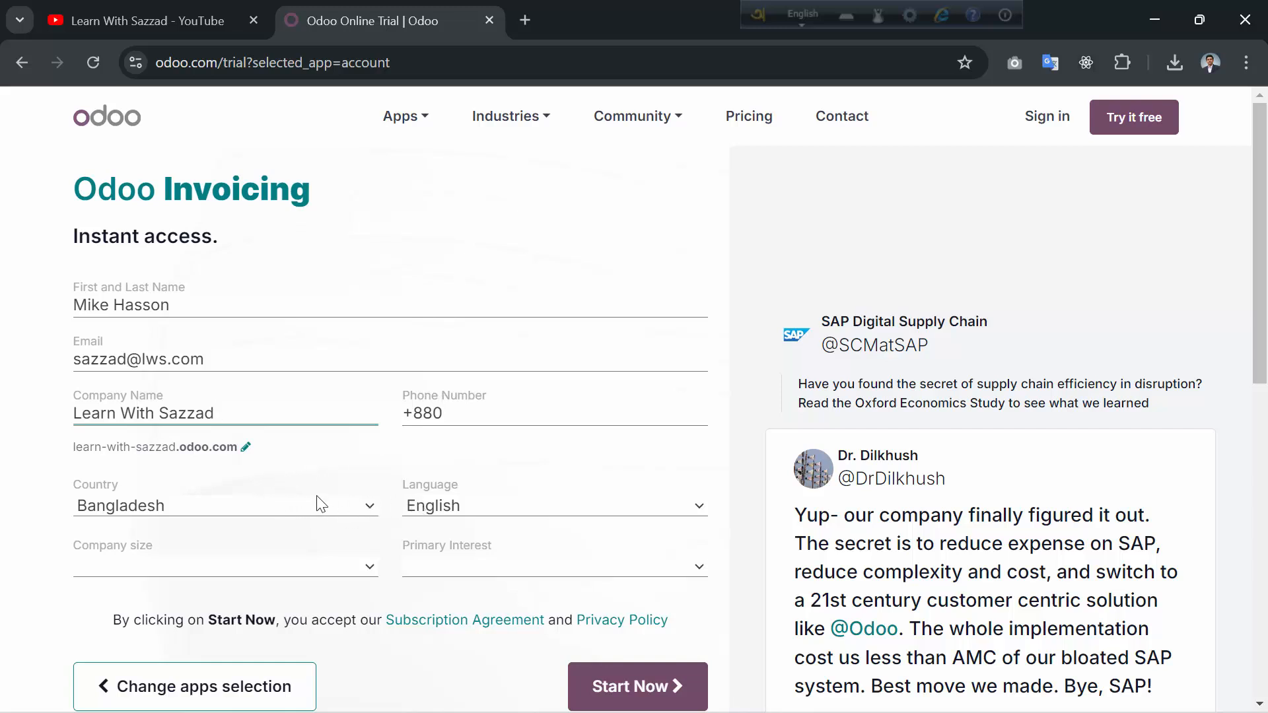
- Set company size to 5 - 20 employees and primary interest to 'Use it in my company'
click(235, 564)
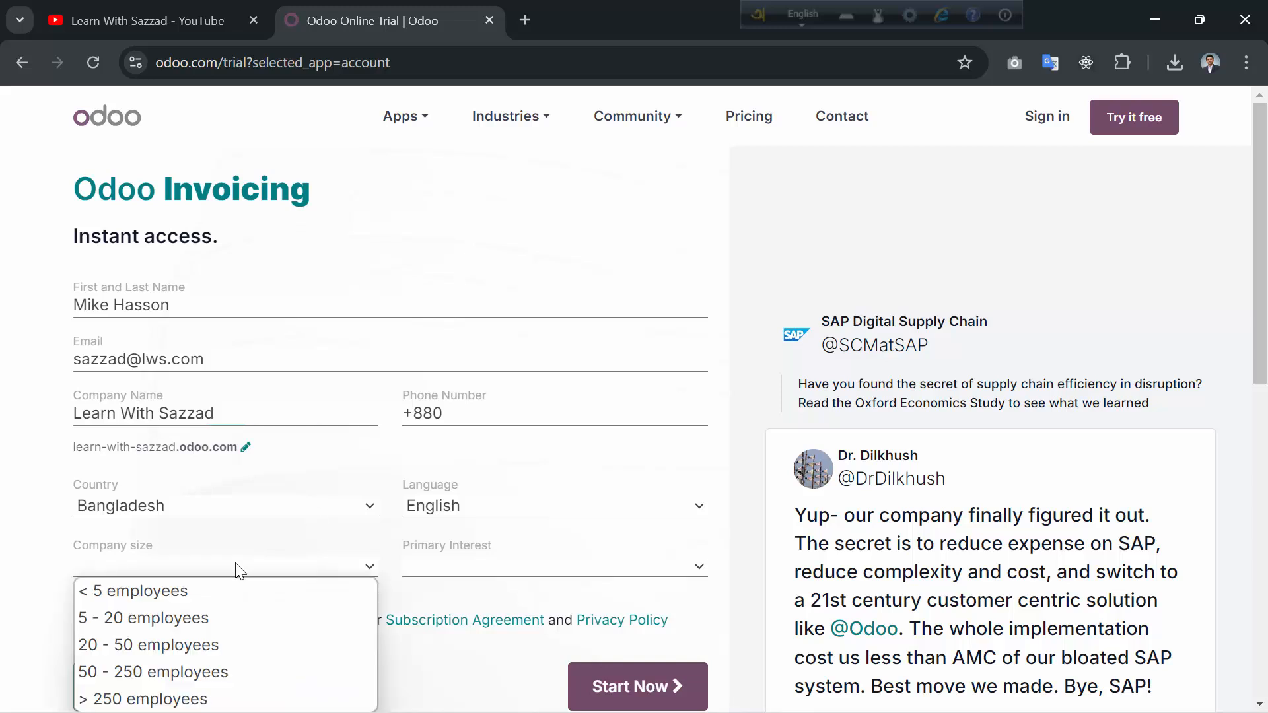
click(177, 617)
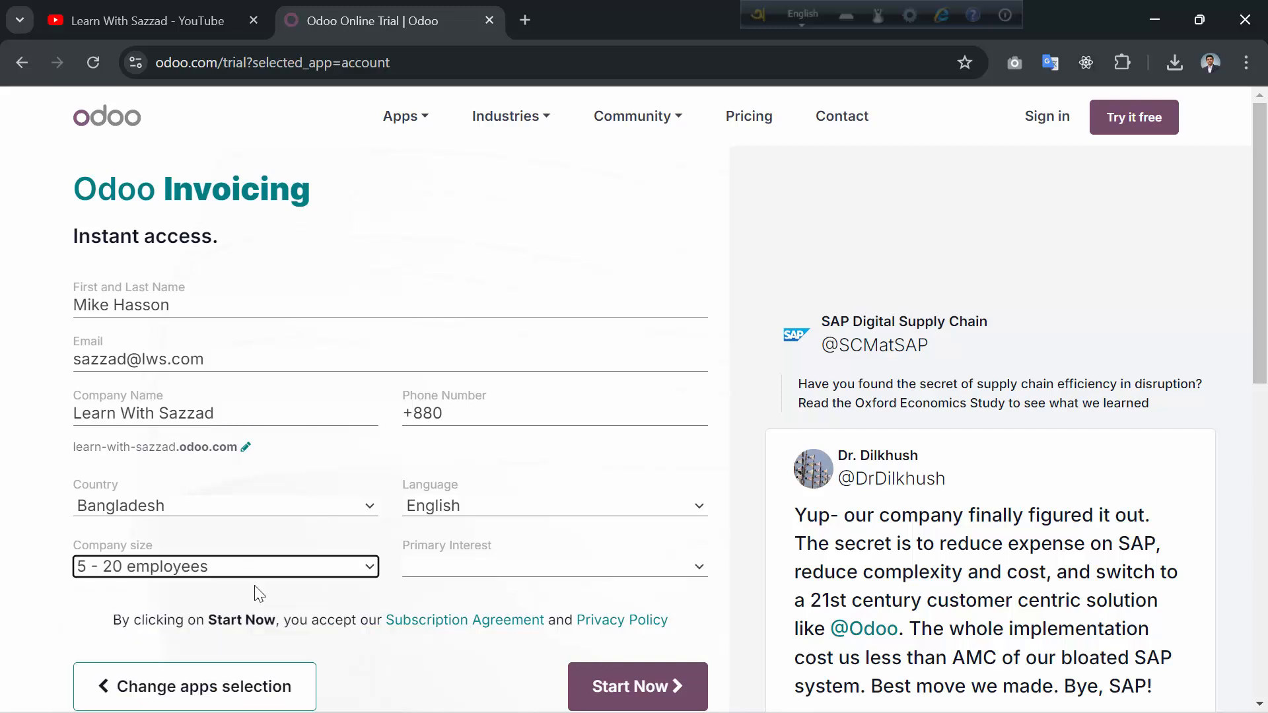
click(442, 562)
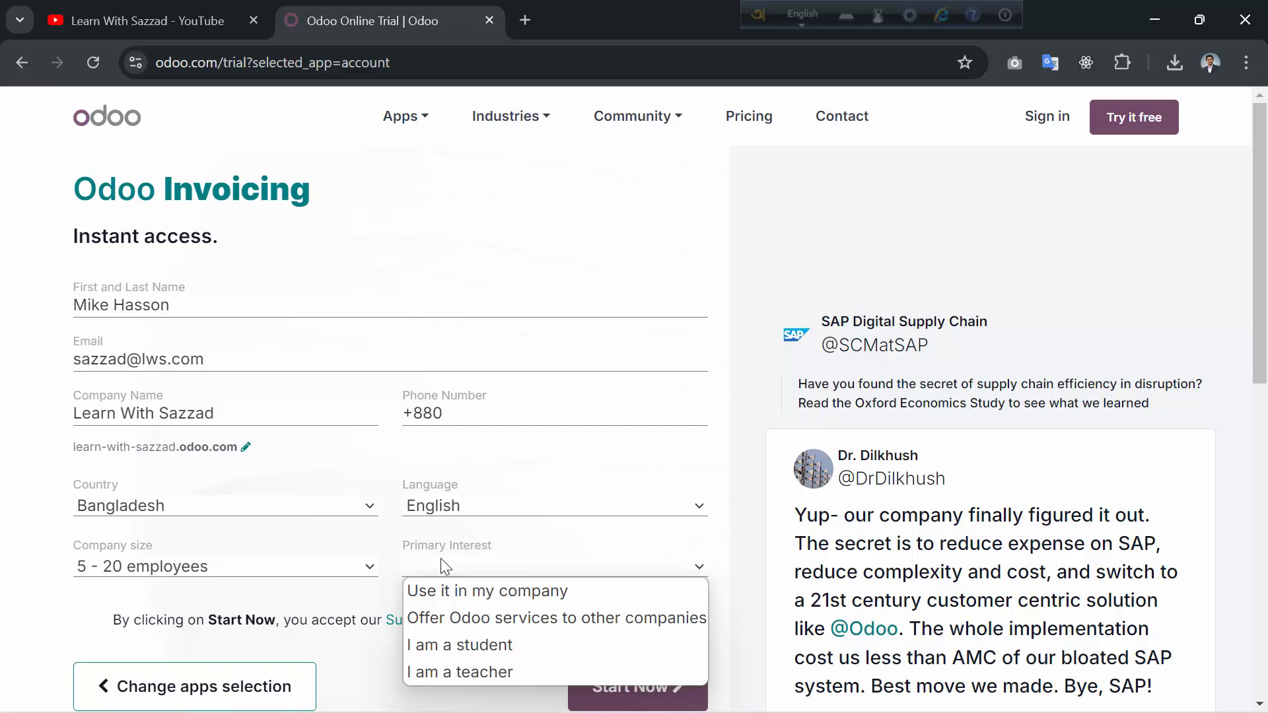
click(505, 592)
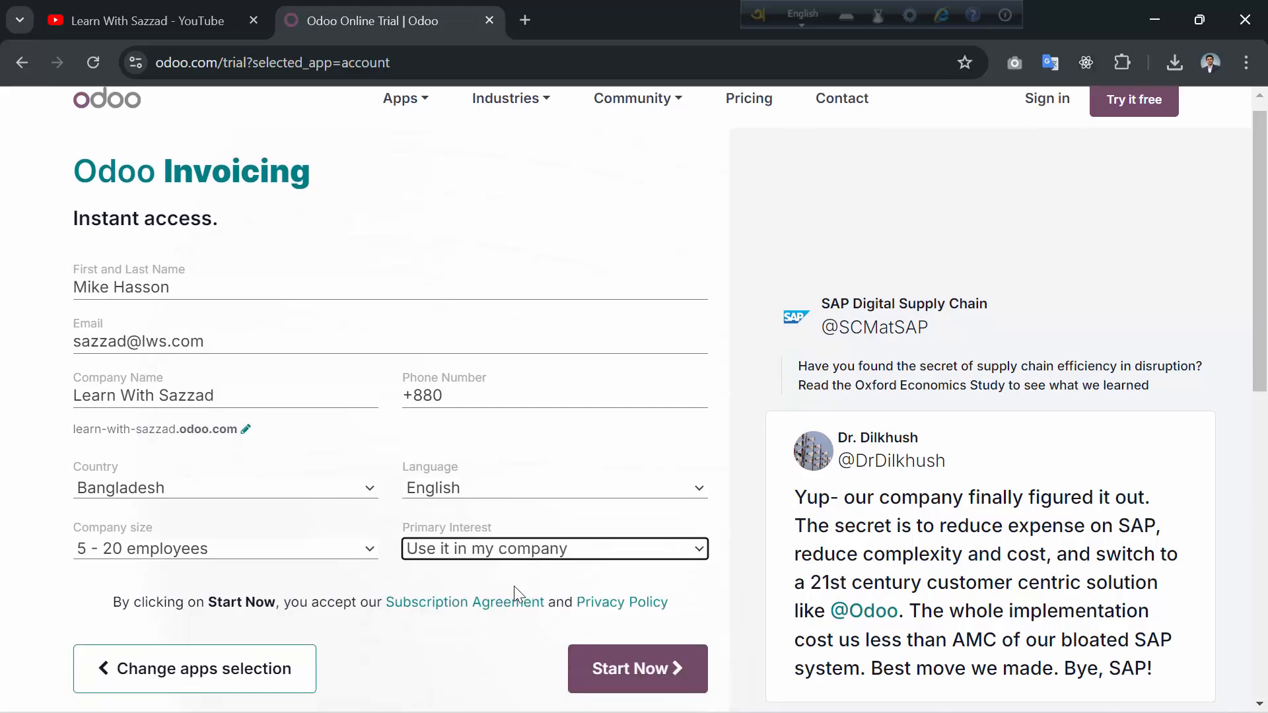
scroll(509, 593, down, 3)
scroll(486, 528, up, 1)
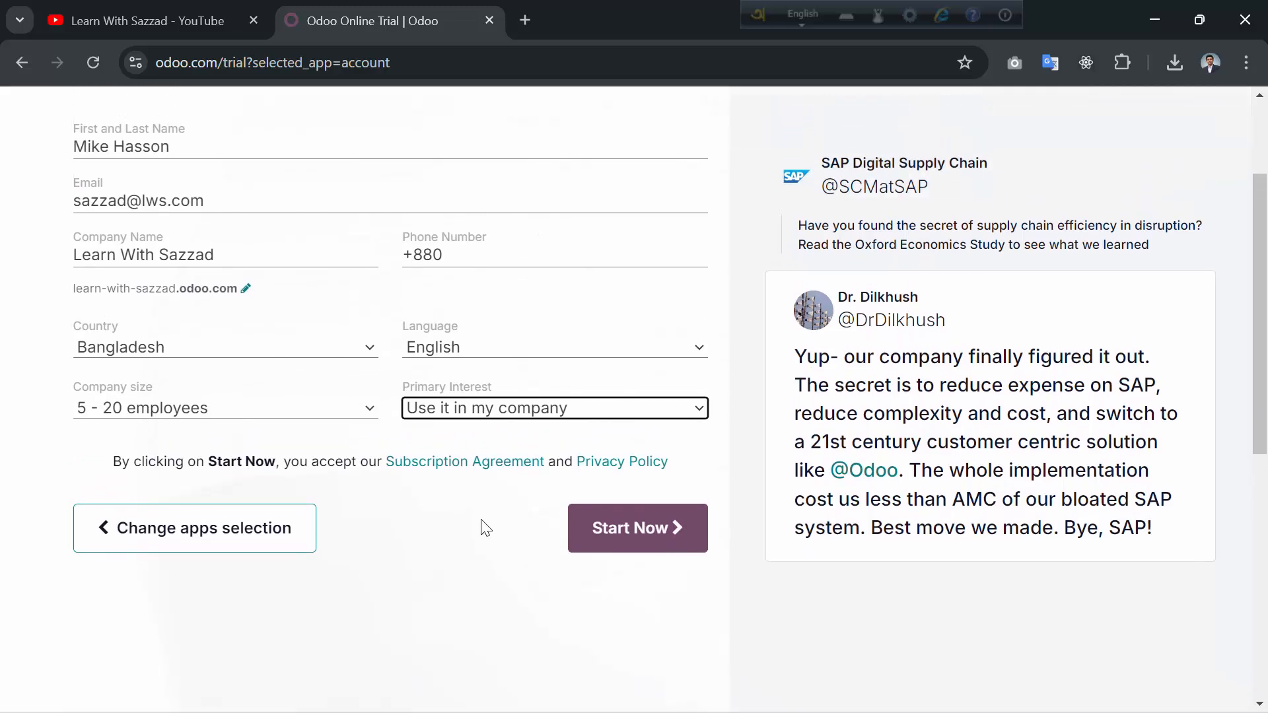
- Submit the trial signup, then open Invoicing's Customers > Invoices list
click(633, 528)
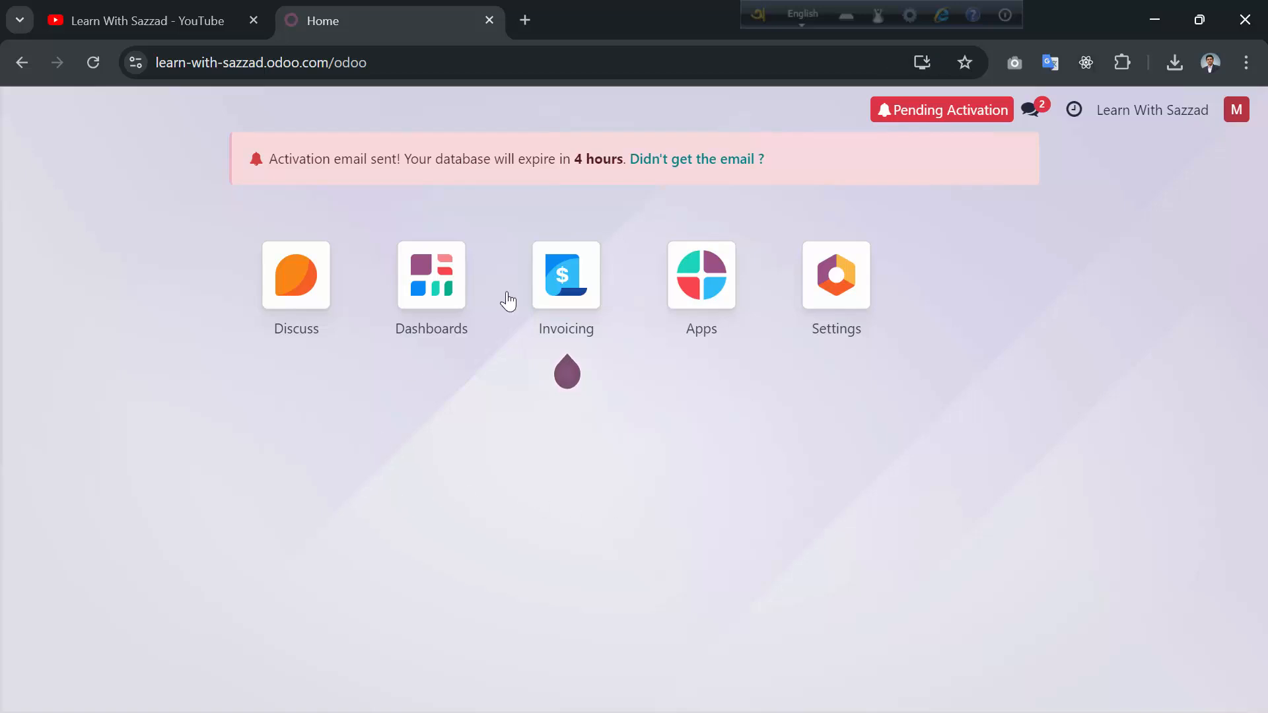
click(552, 297)
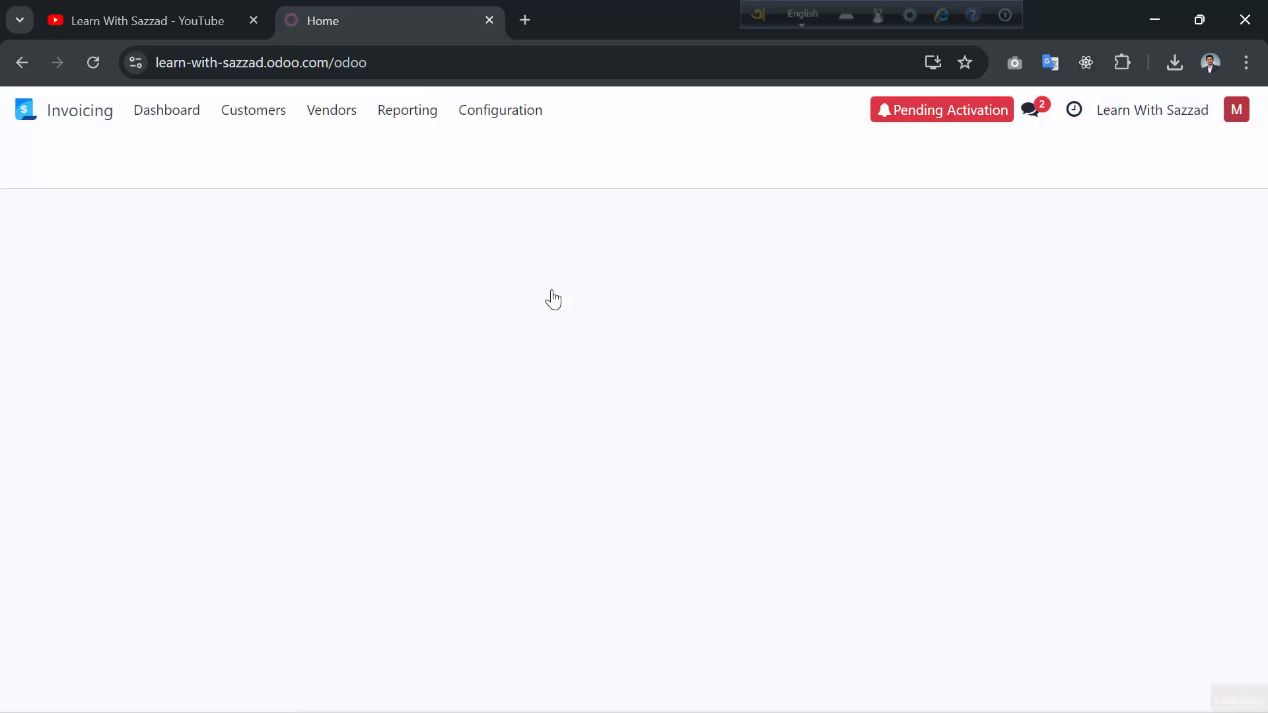
click(258, 119)
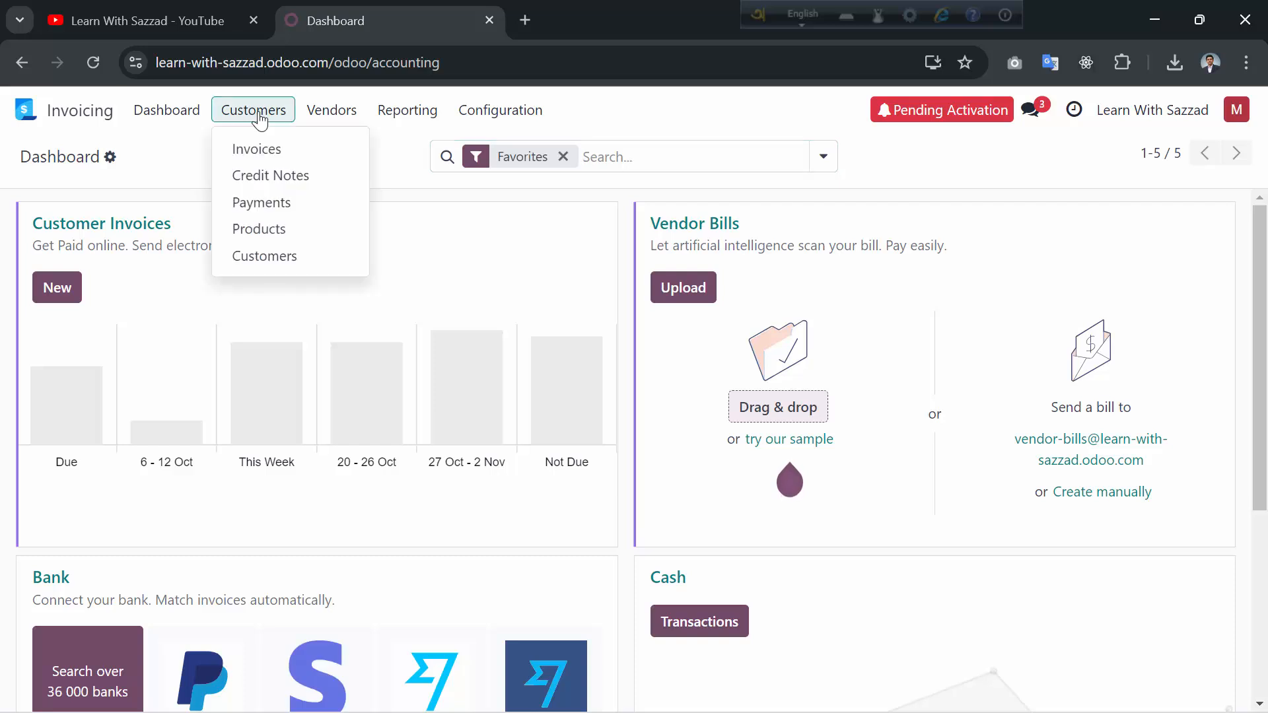
click(274, 151)
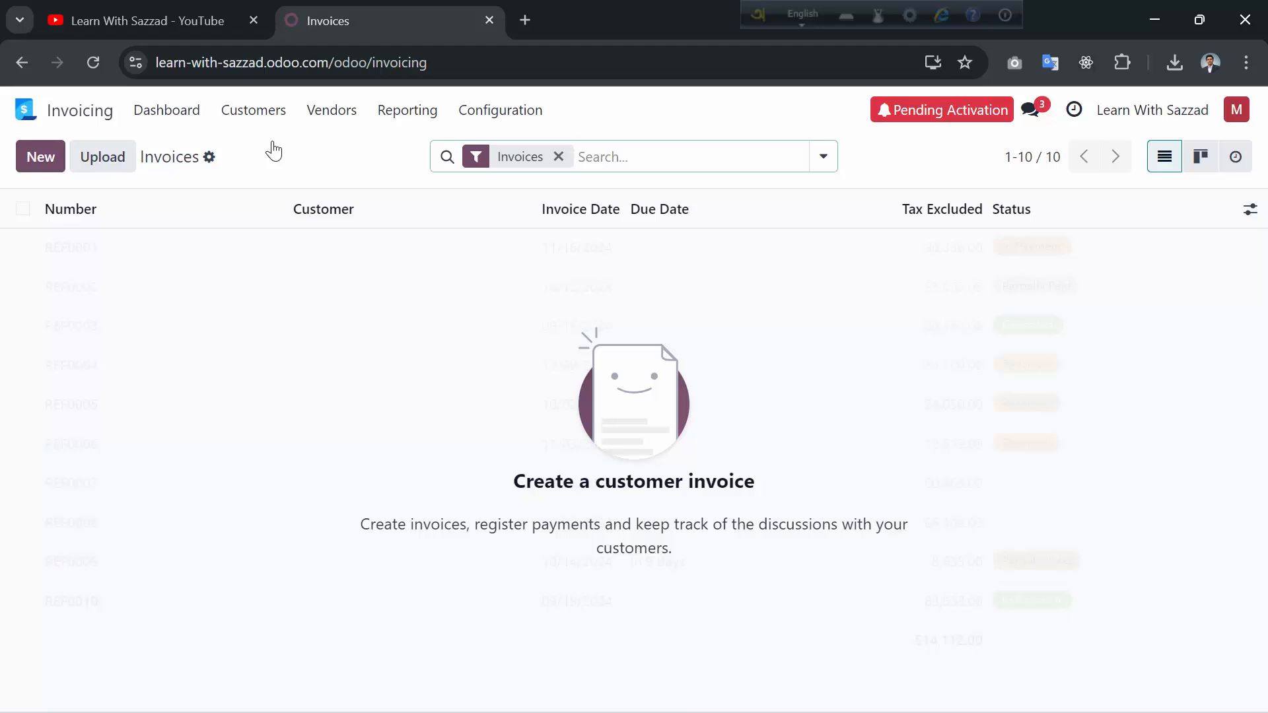
- Create a new customer invoice numbered LWS-35678 and move to its Customer field
click(46, 163)
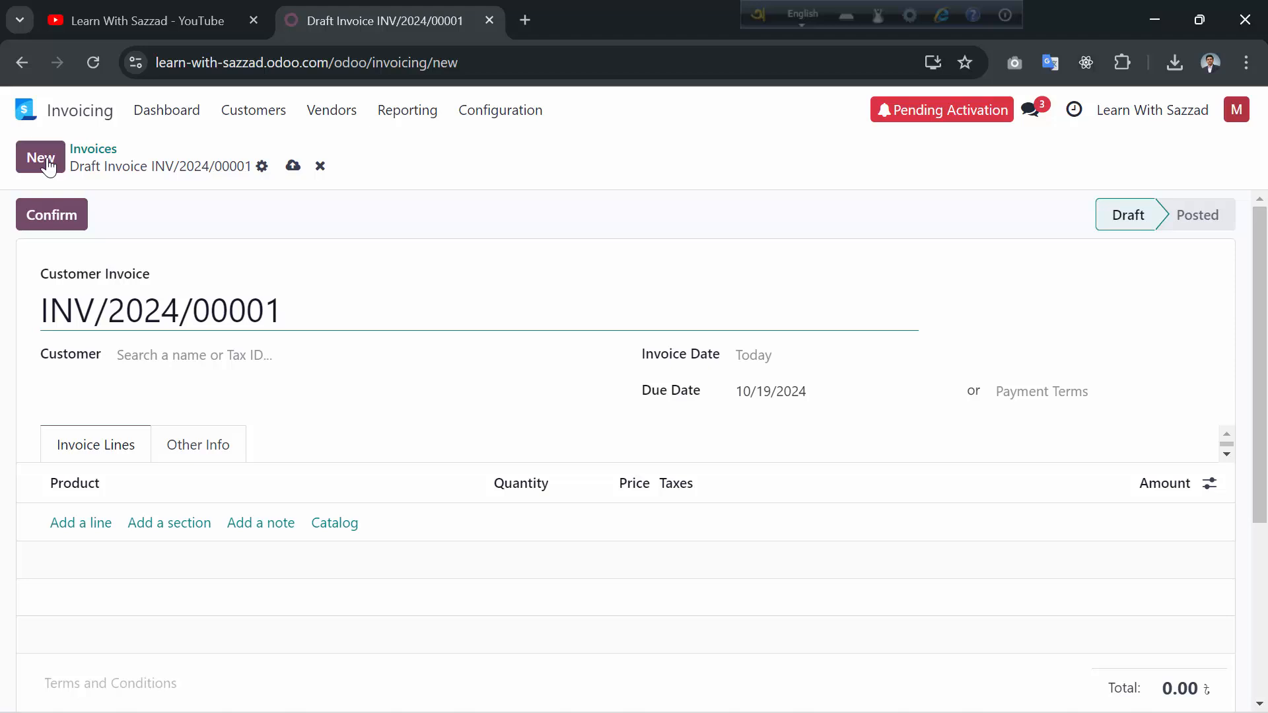
key(BackSpace)
key(BackSpace)
key(BackSpace)
key(BackSpace)
key(BackSpace)
key(BackSpace)
key(BackSpace)
key(BackSpace)
key(BackSpace)
key(BackSpace)
key(BackSpace)
key(BackSpace)
key(BackSpace)
key(BackSpace)
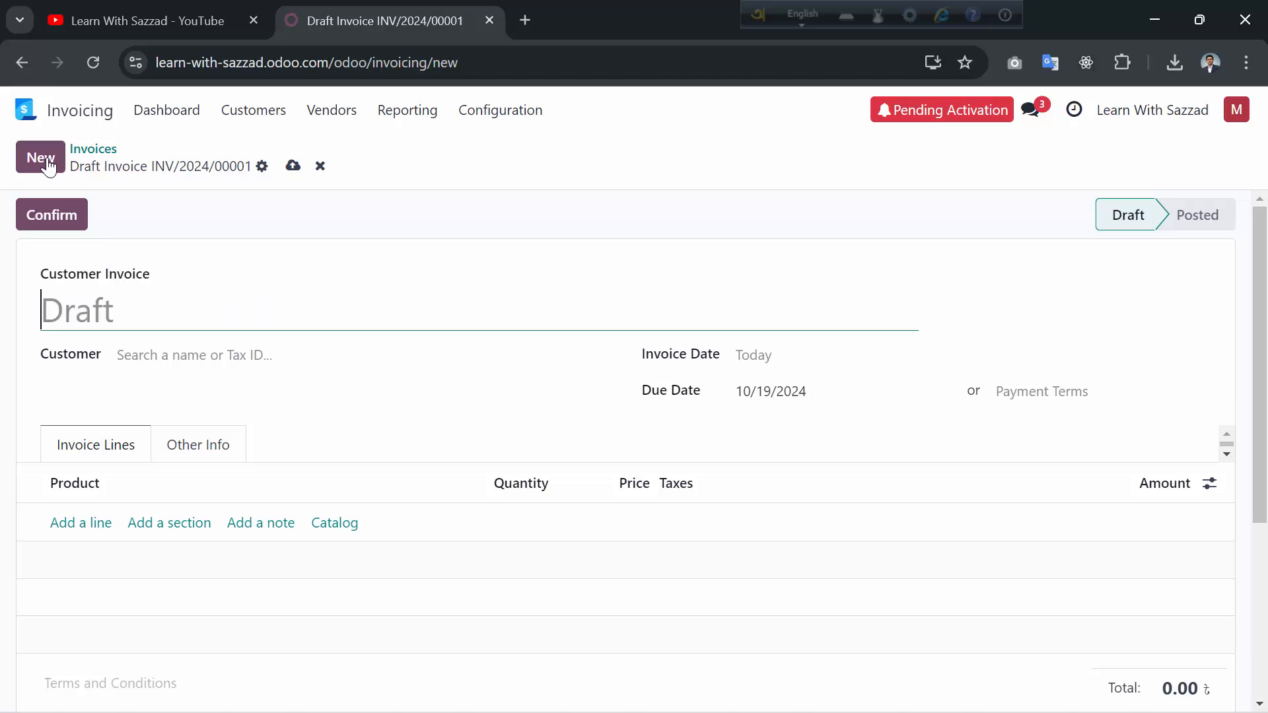
text(L)
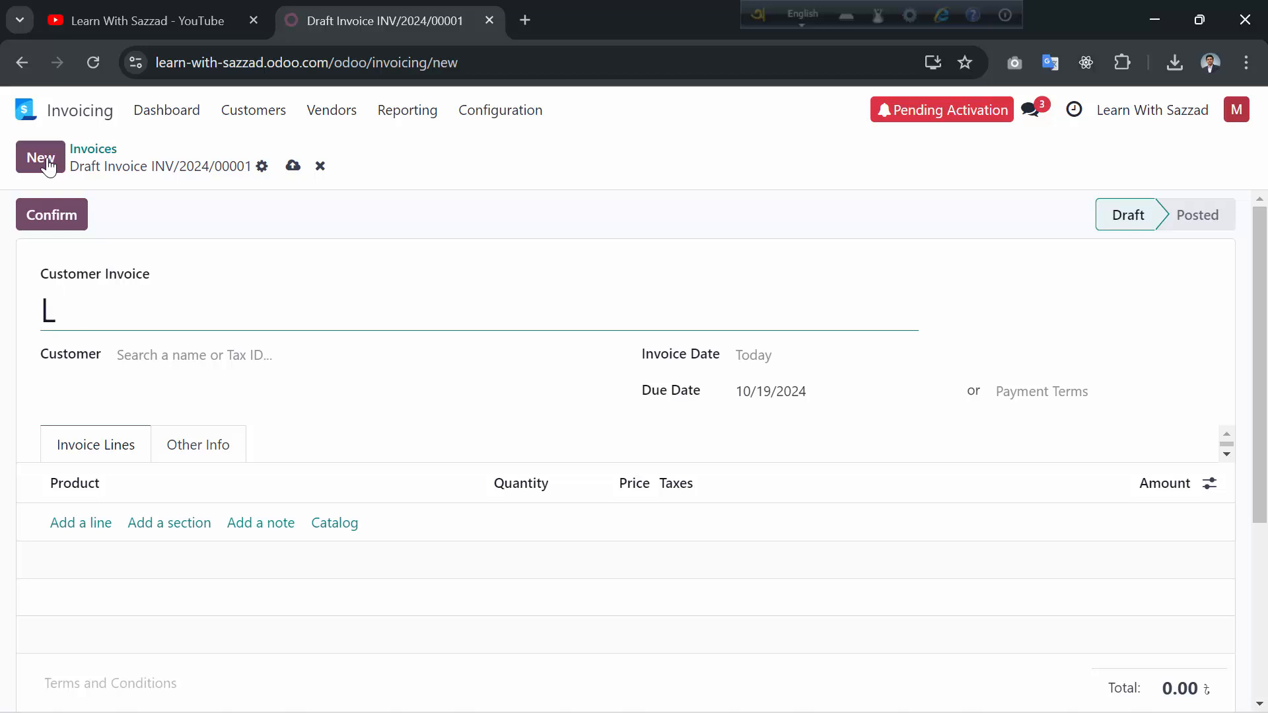
text(WS-35678)
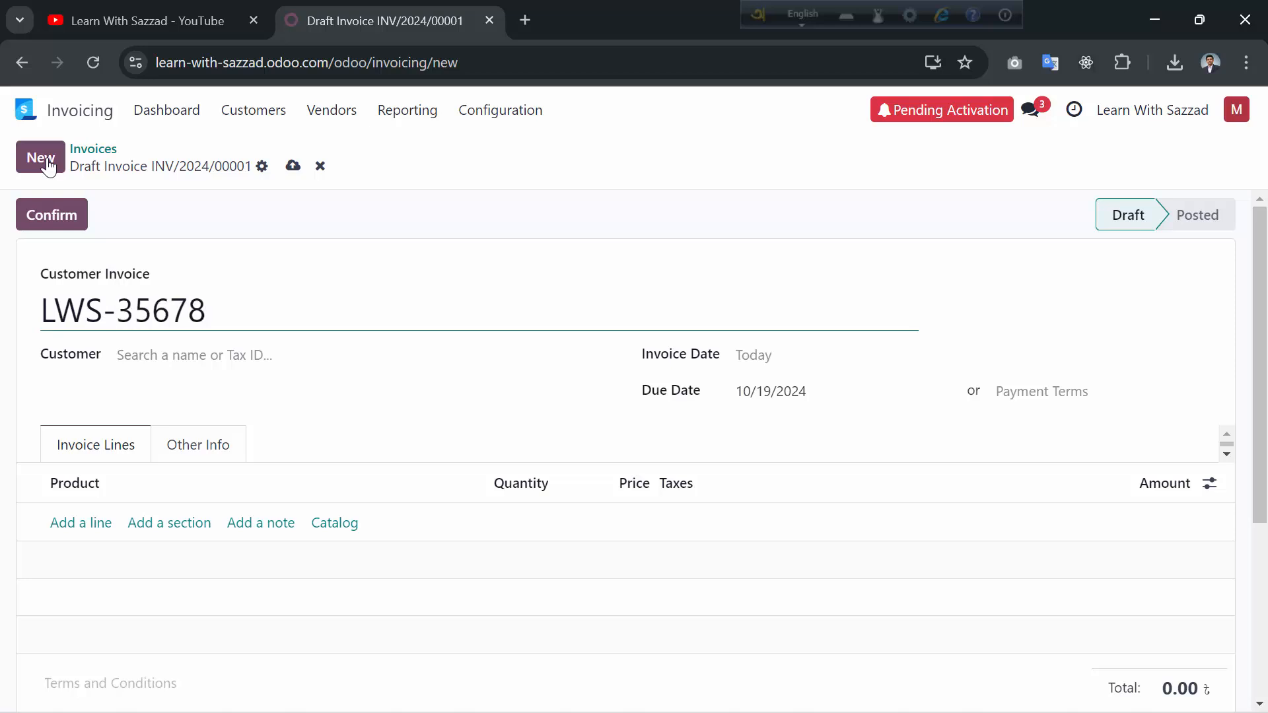
click(160, 354)
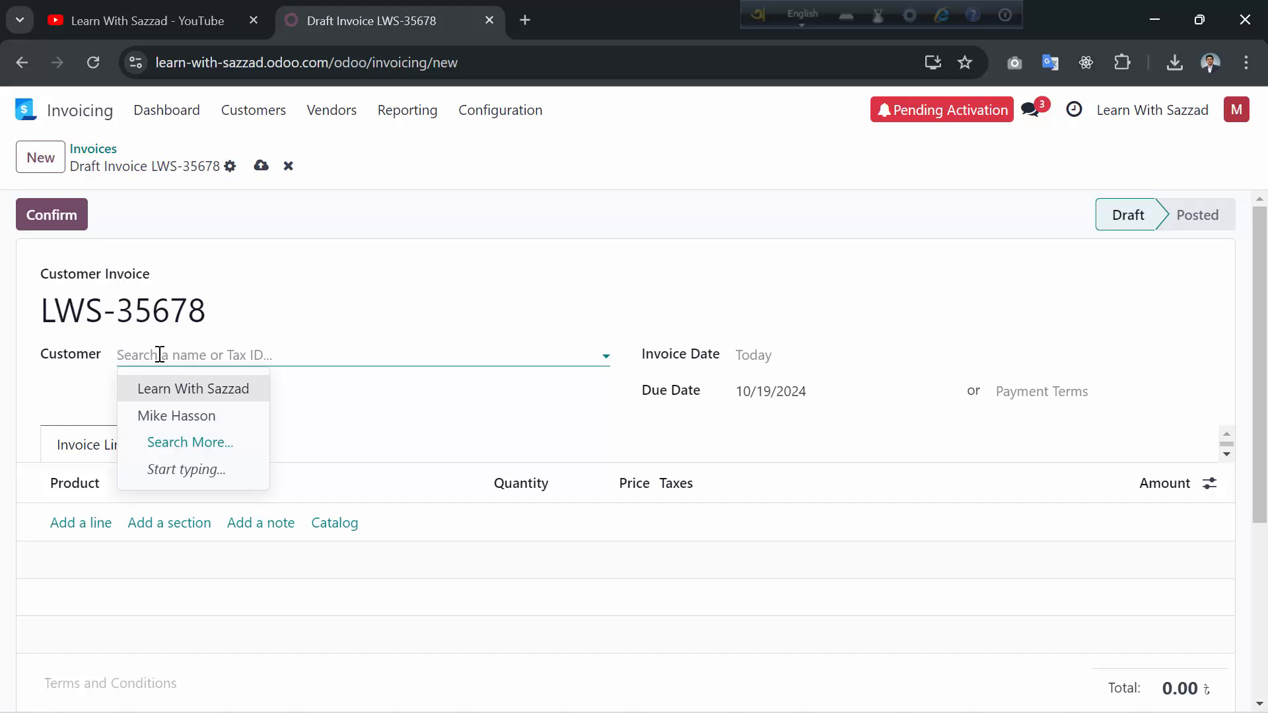
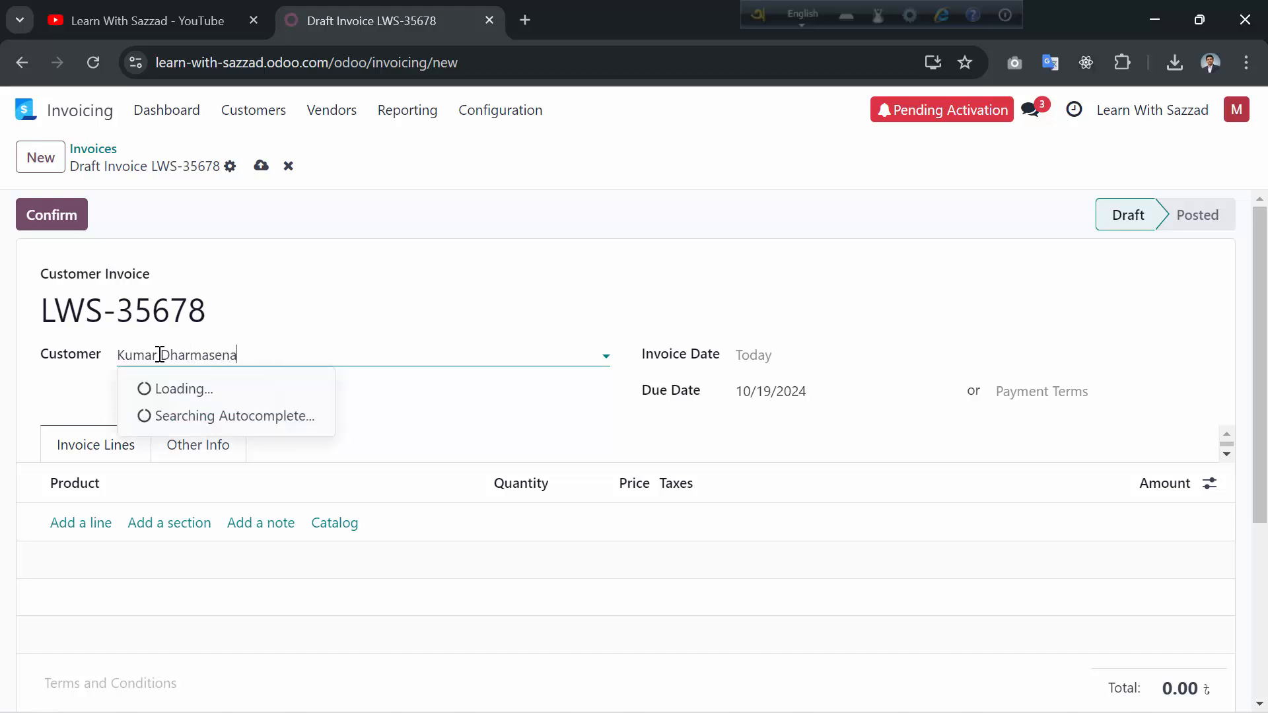
- Enter the customer's name, then set invoice date 10/19/2024 and due date 10/31/2024
click(775, 356)
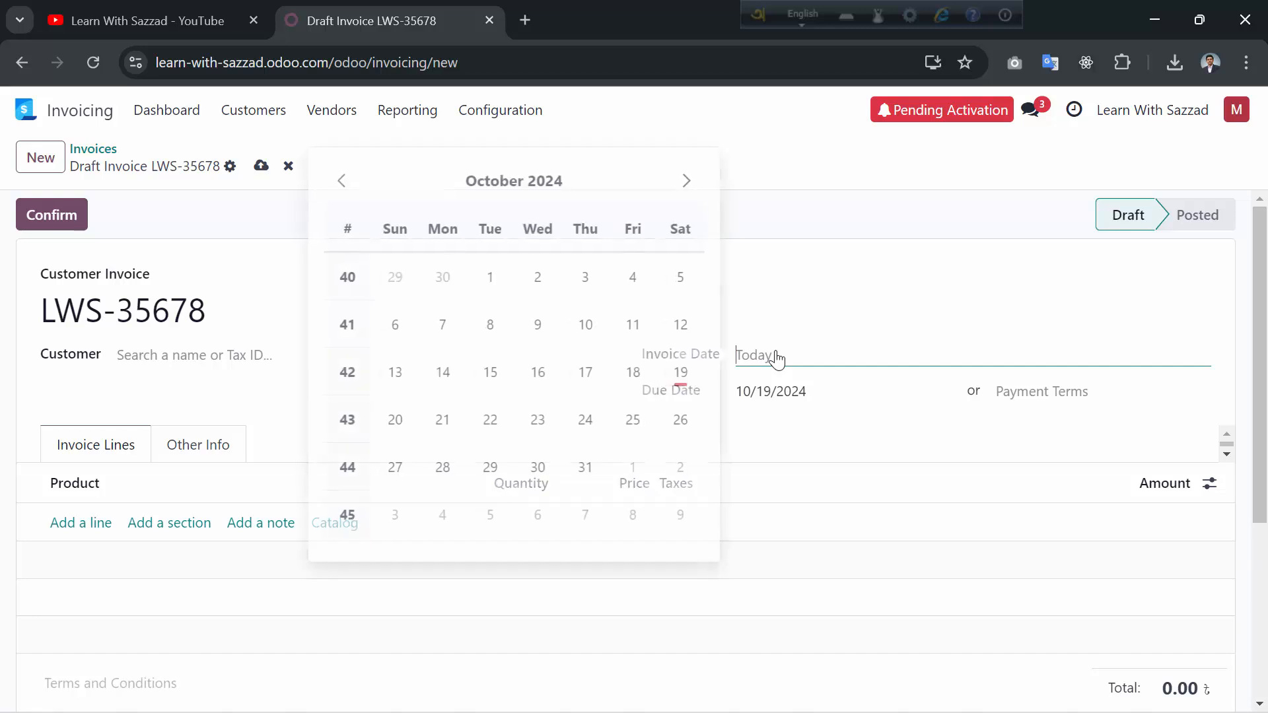
click(689, 371)
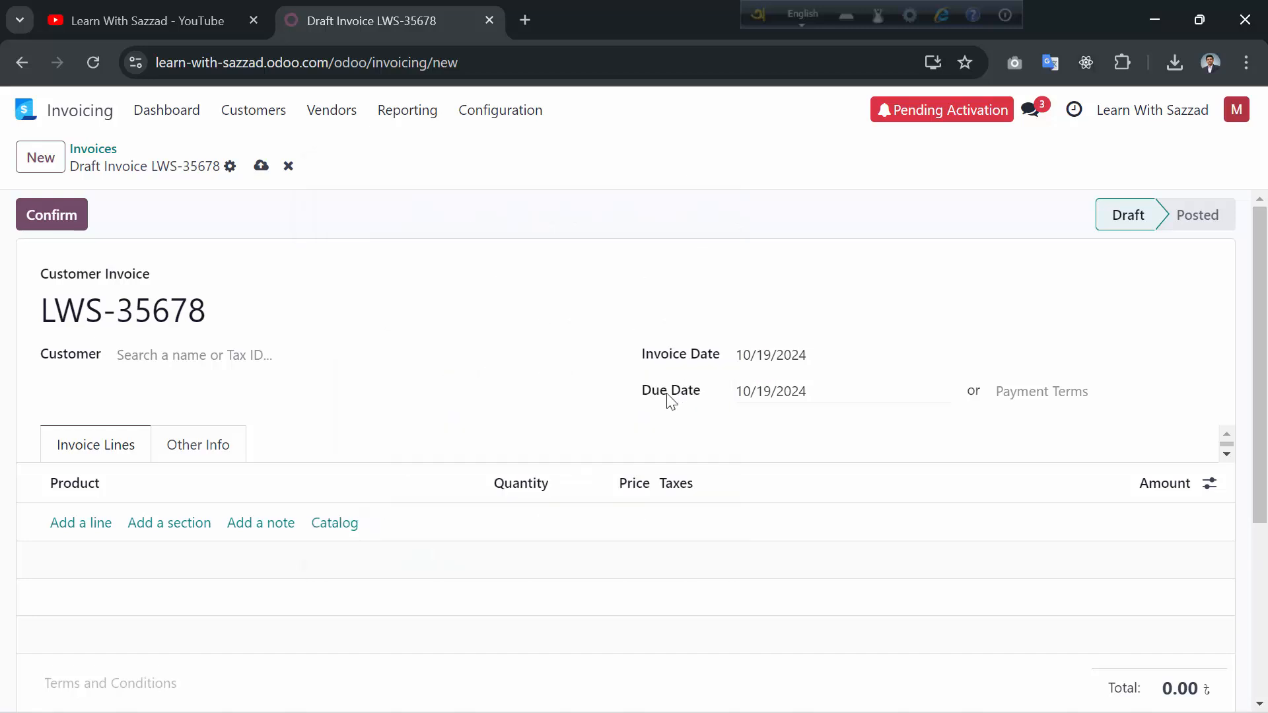
click(806, 396)
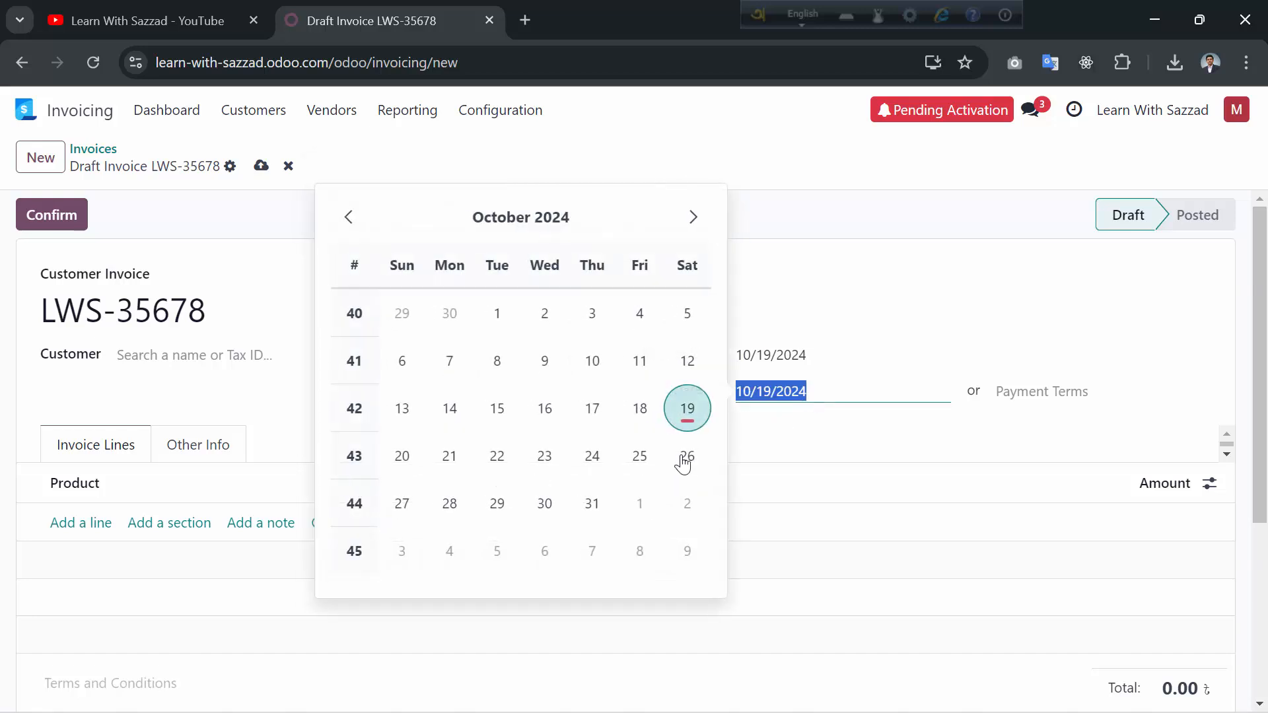
click(592, 505)
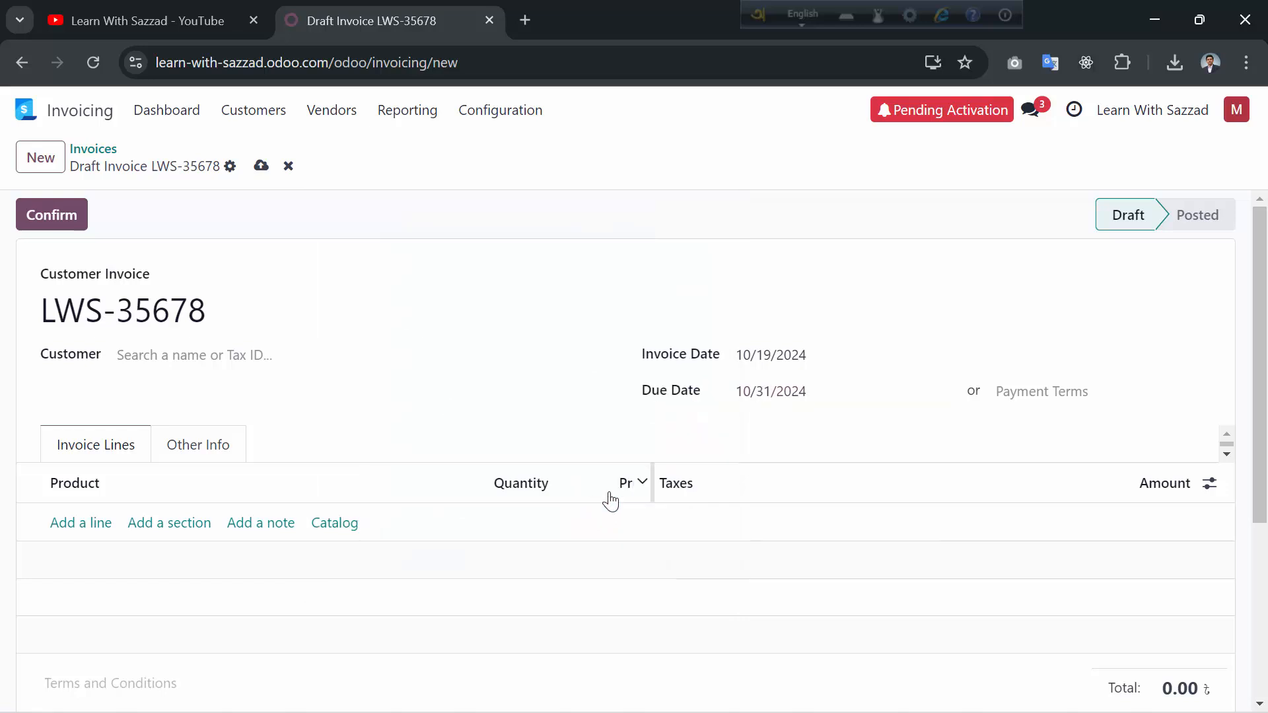
- Change the invoice's payment terms to Immediate Payment
click(1031, 391)
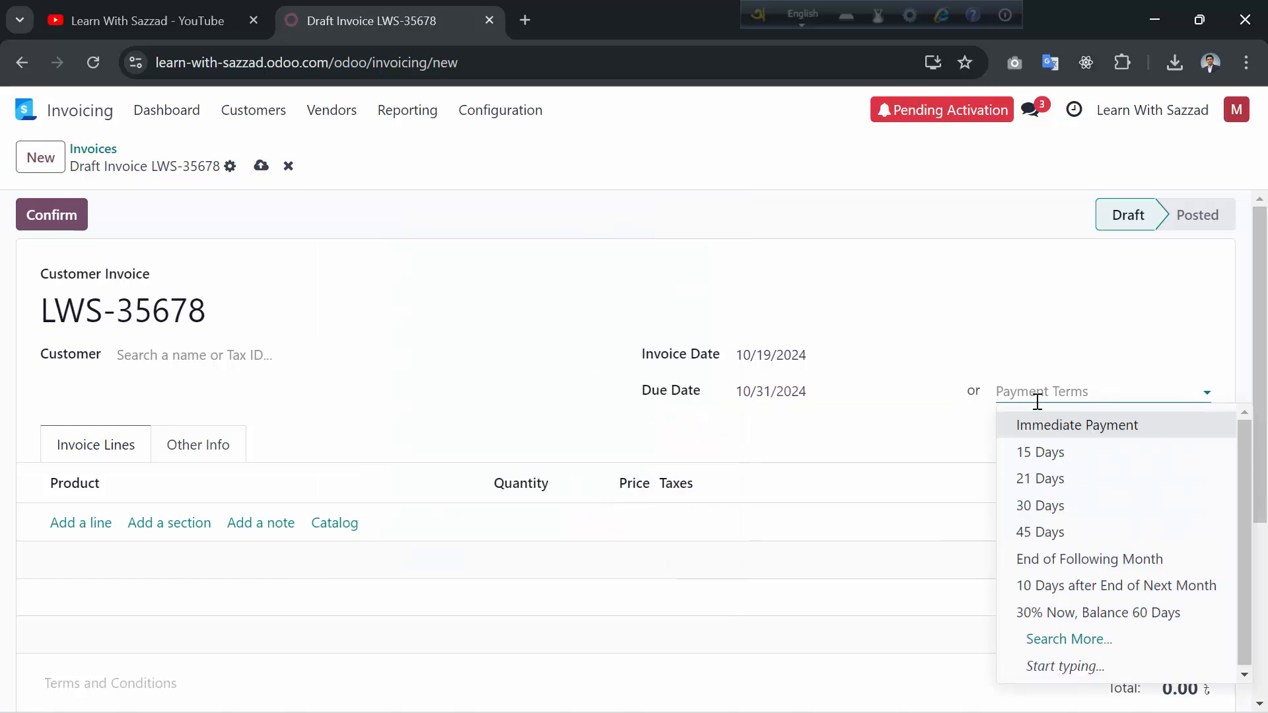
click(1054, 425)
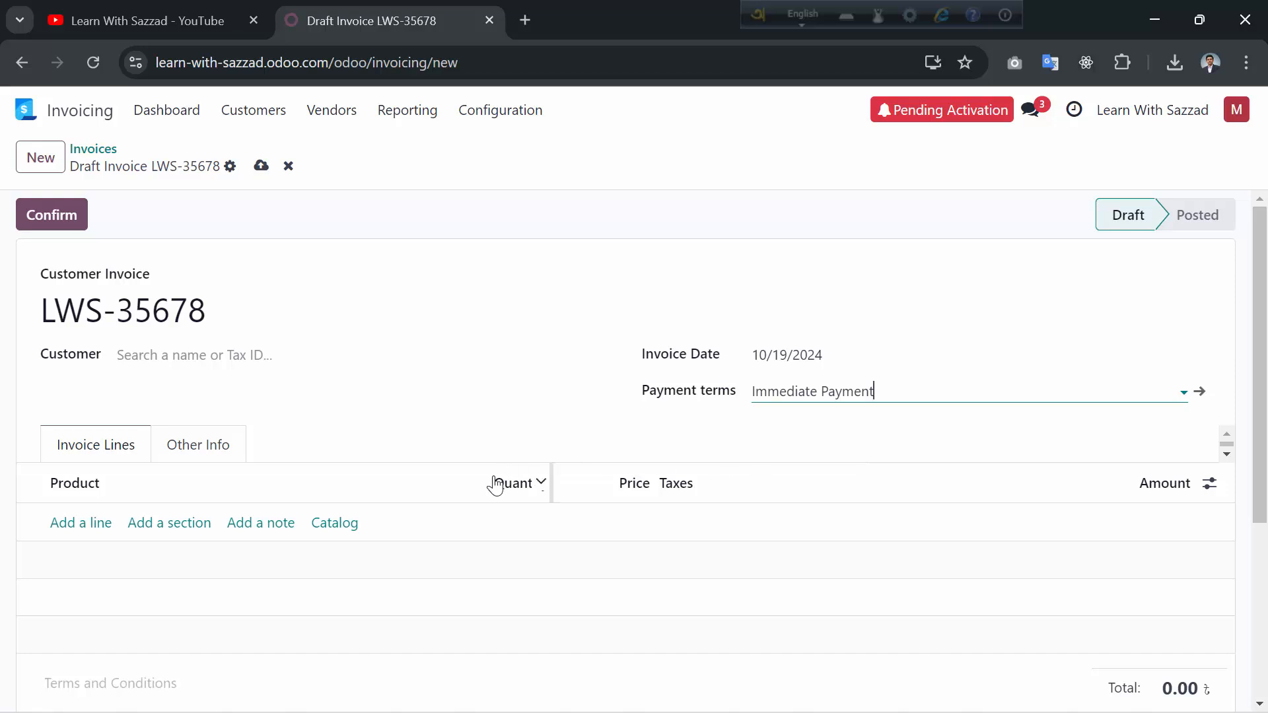
scroll(193, 495, down, 2)
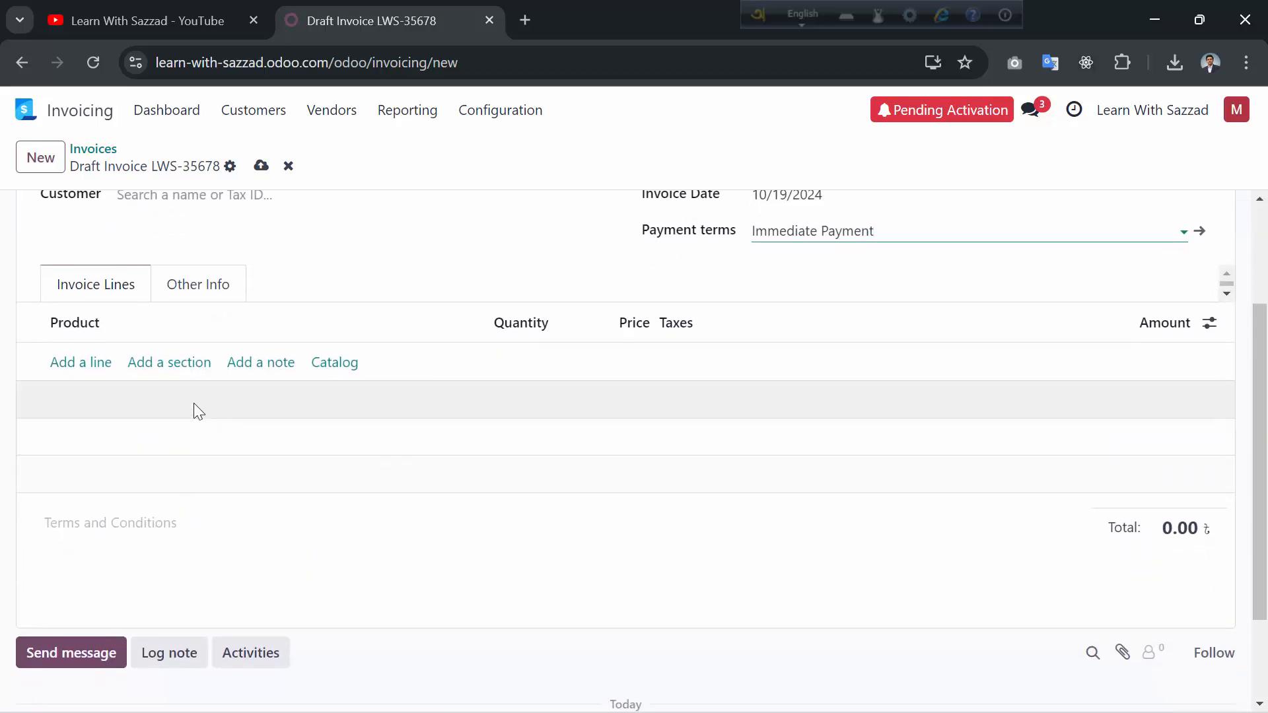
- Add a newly created LCD Monitor product line: quantity 20 at 15,000.00
click(68, 364)
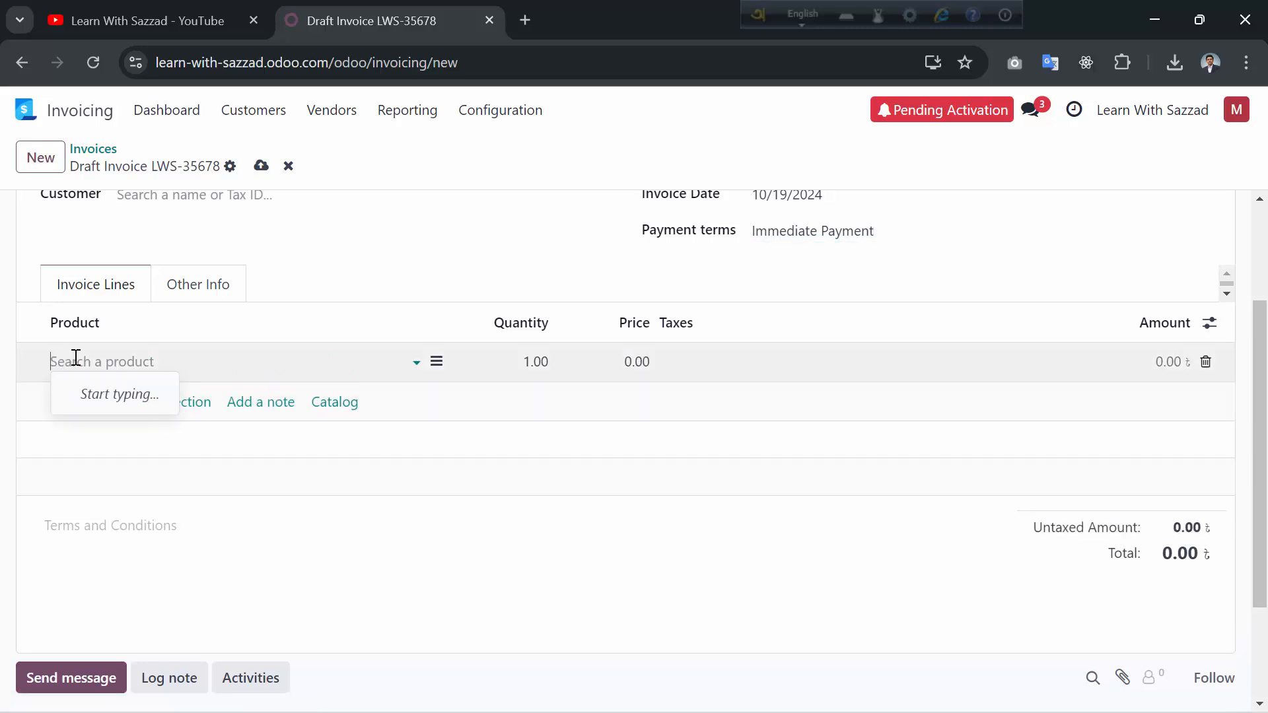
text(LCD M)
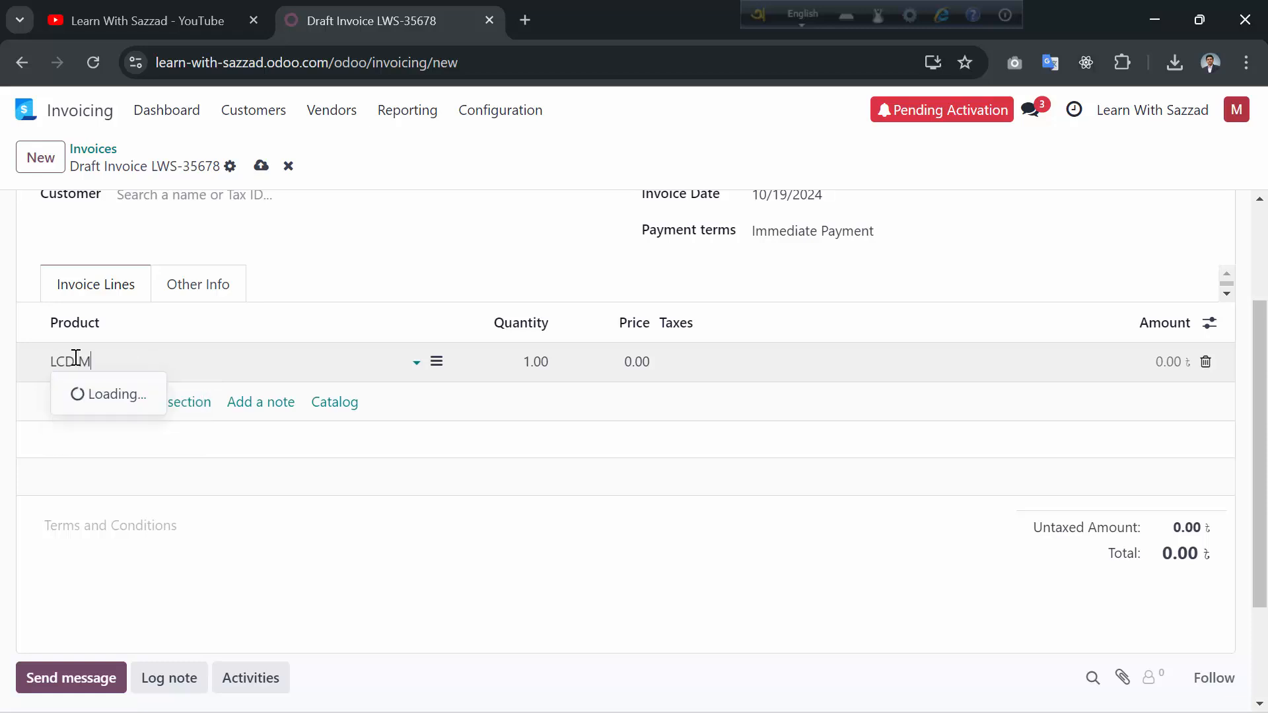
text(onitor)
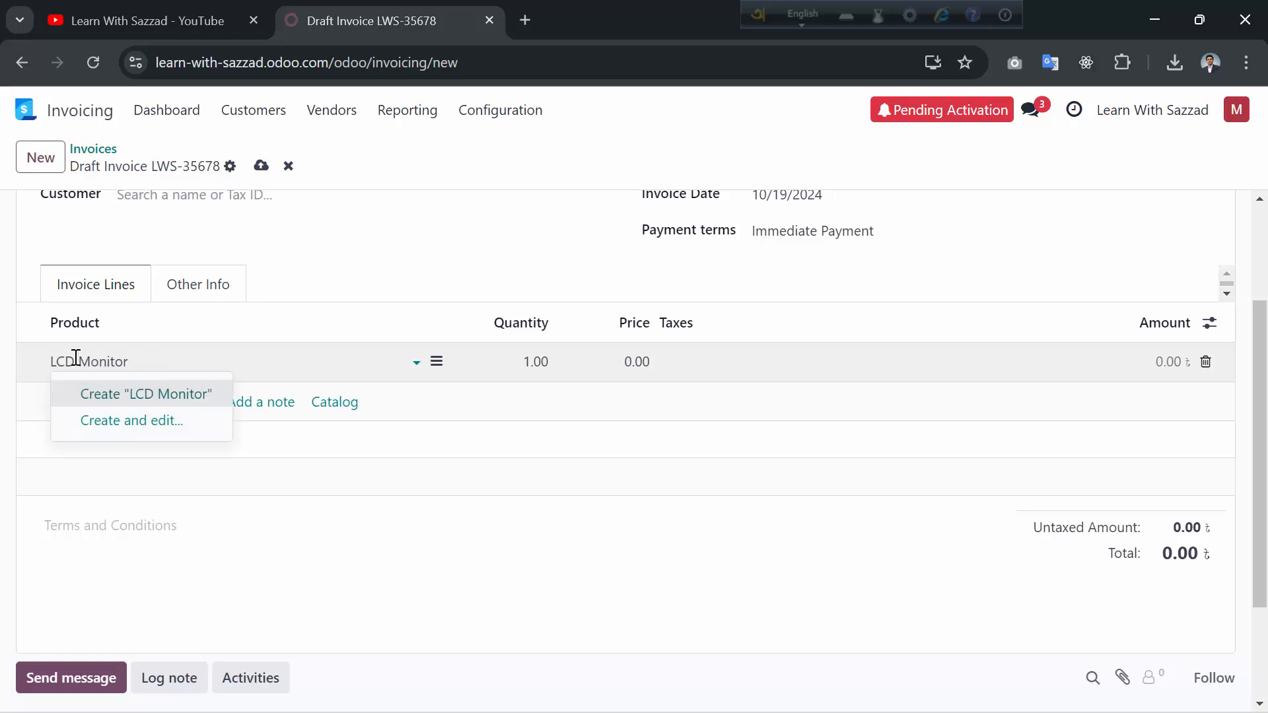
click(153, 390)
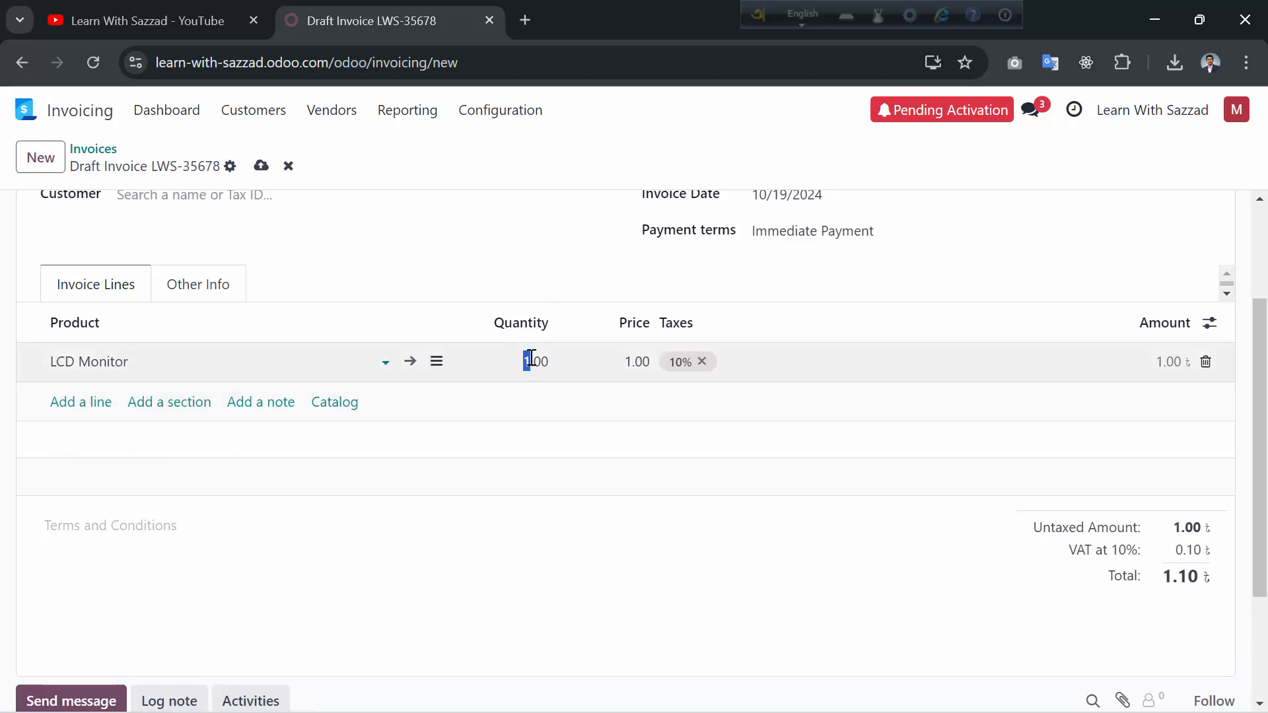
text(20)
click(623, 356)
drag(624, 360, 633, 358)
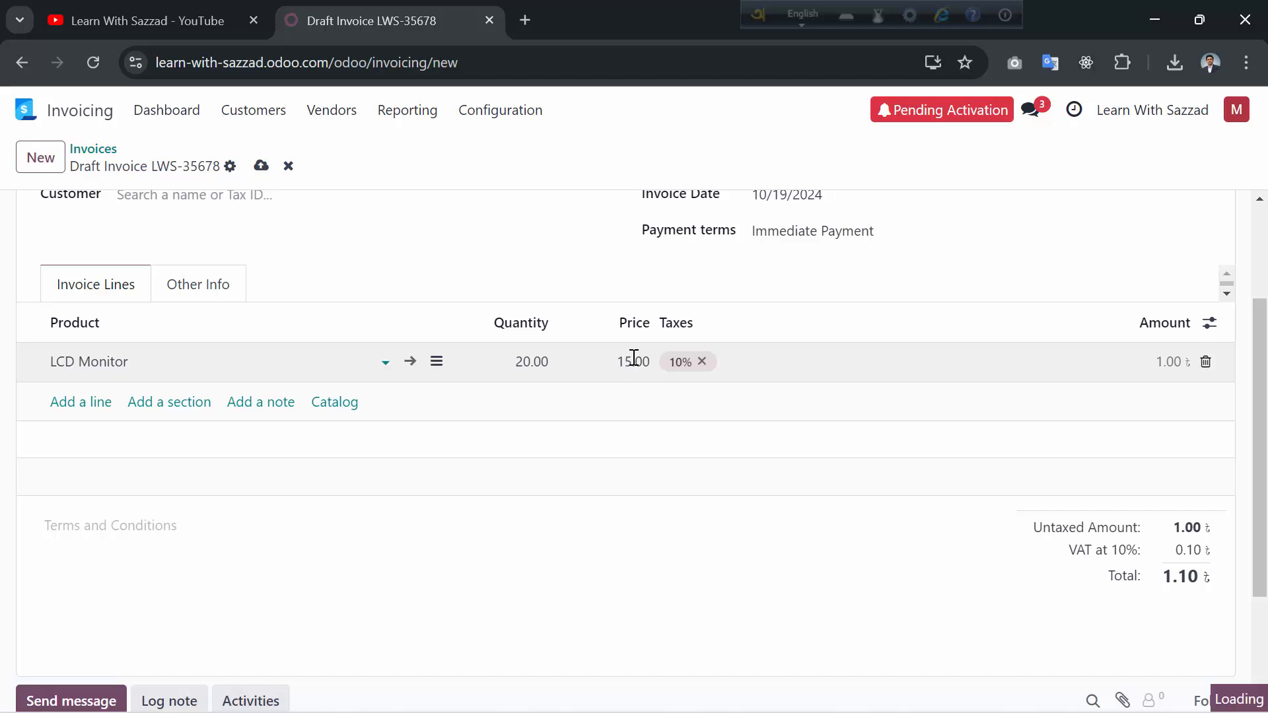
text(15000)
click(760, 346)
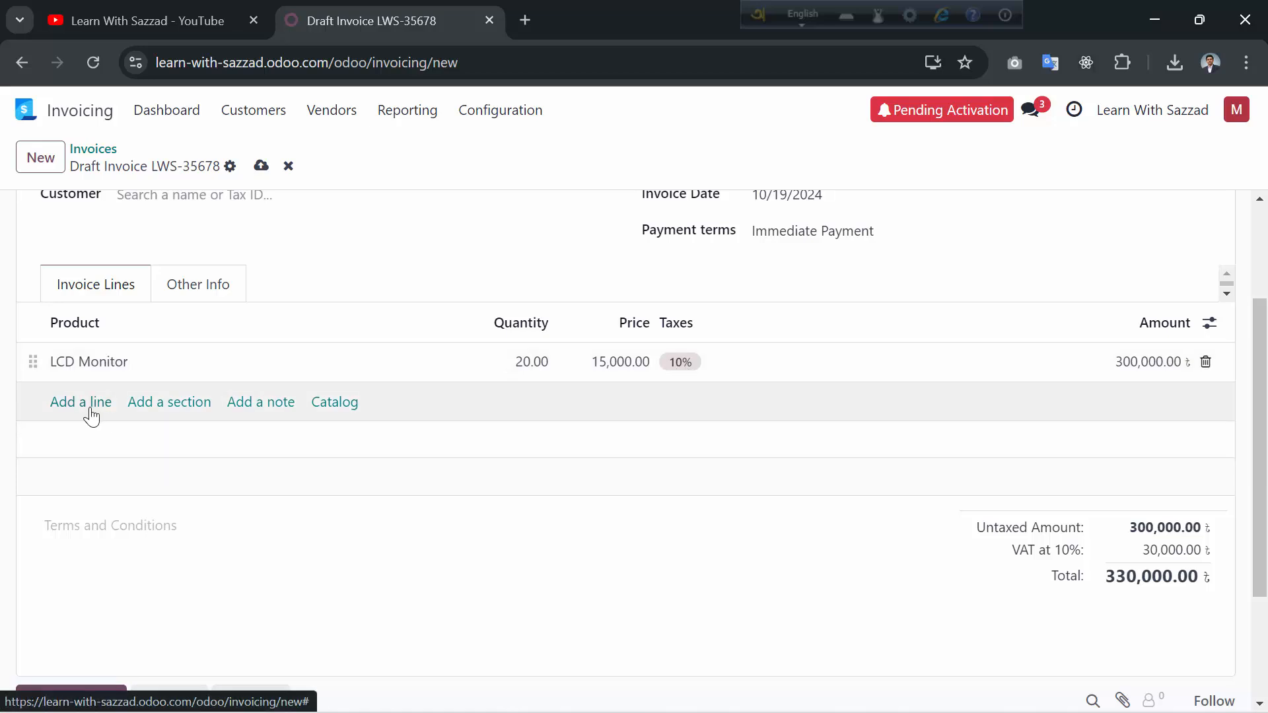
- Add a newly created A4Tech Mouse line, quantity 10 at 700.00, and start another line
click(81, 402)
text(A)
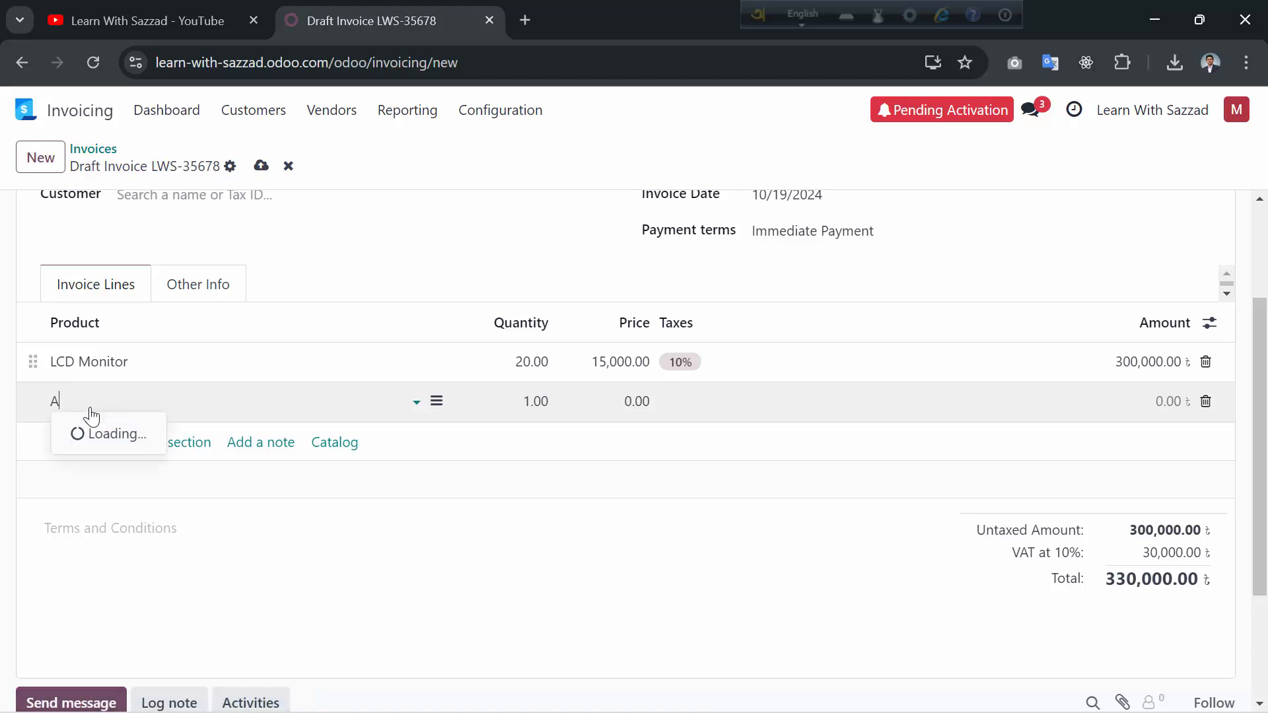
text(4Te)
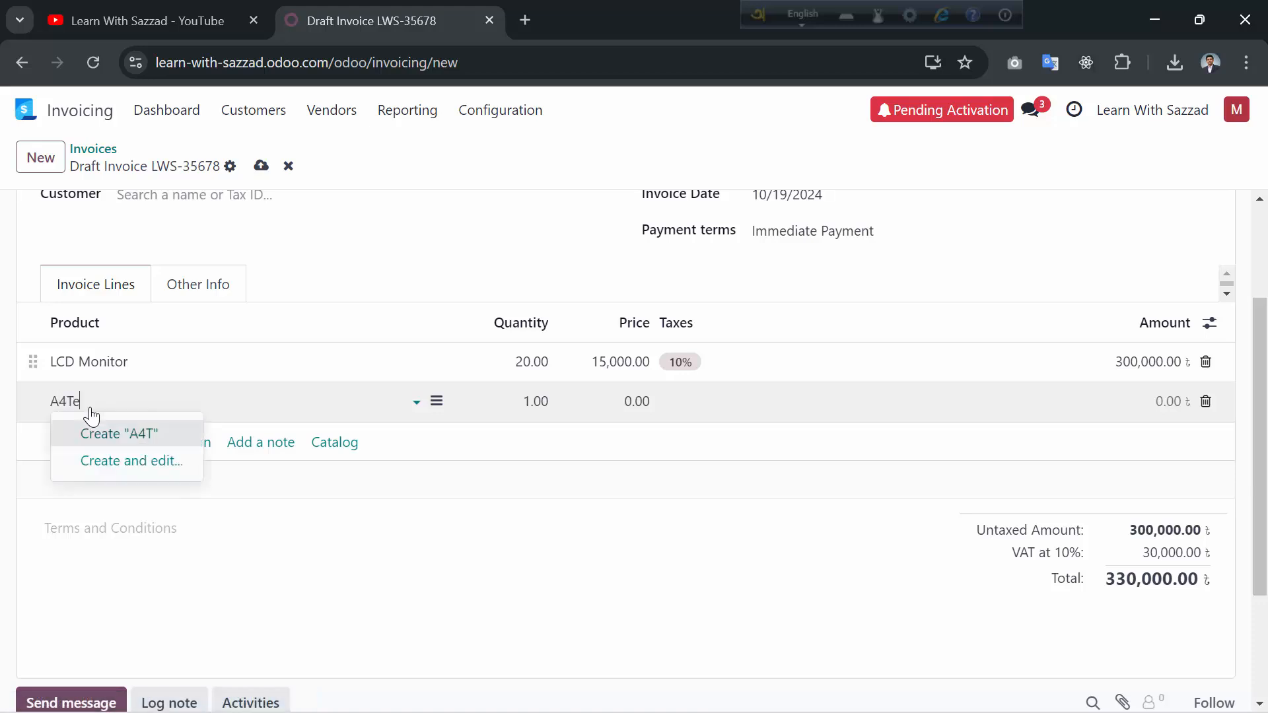
text(ch M)
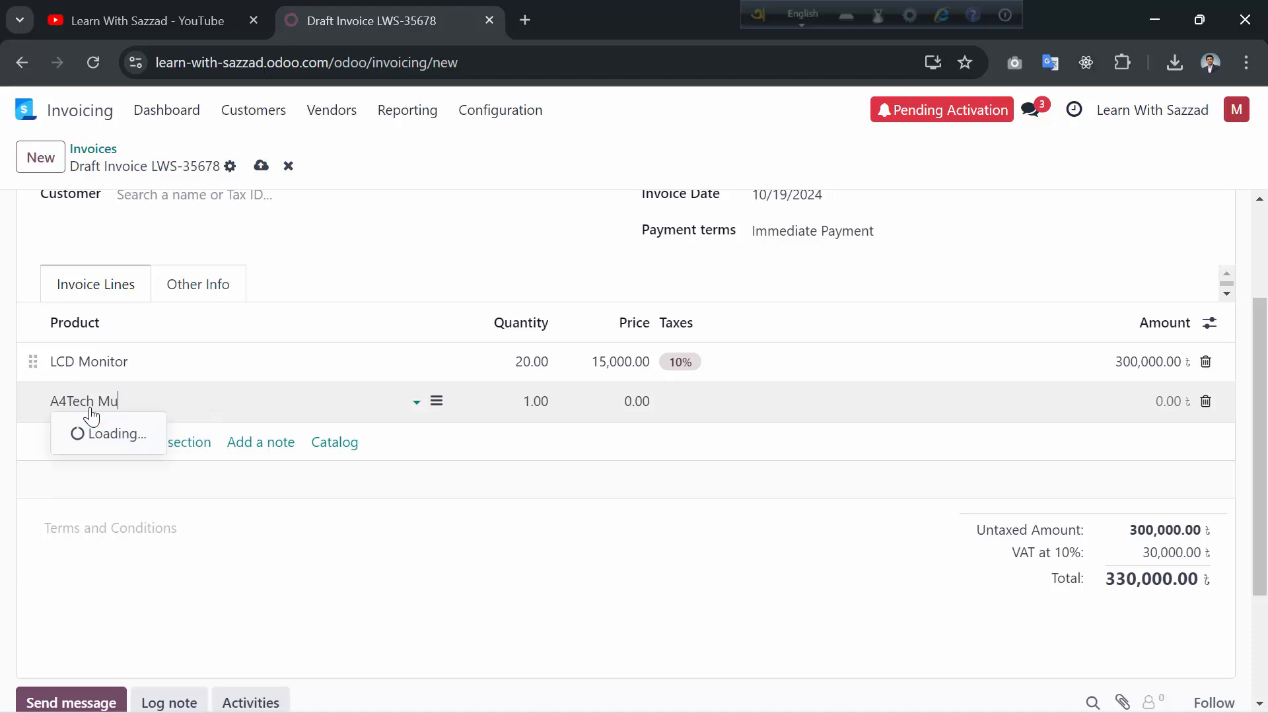
text(ouse)
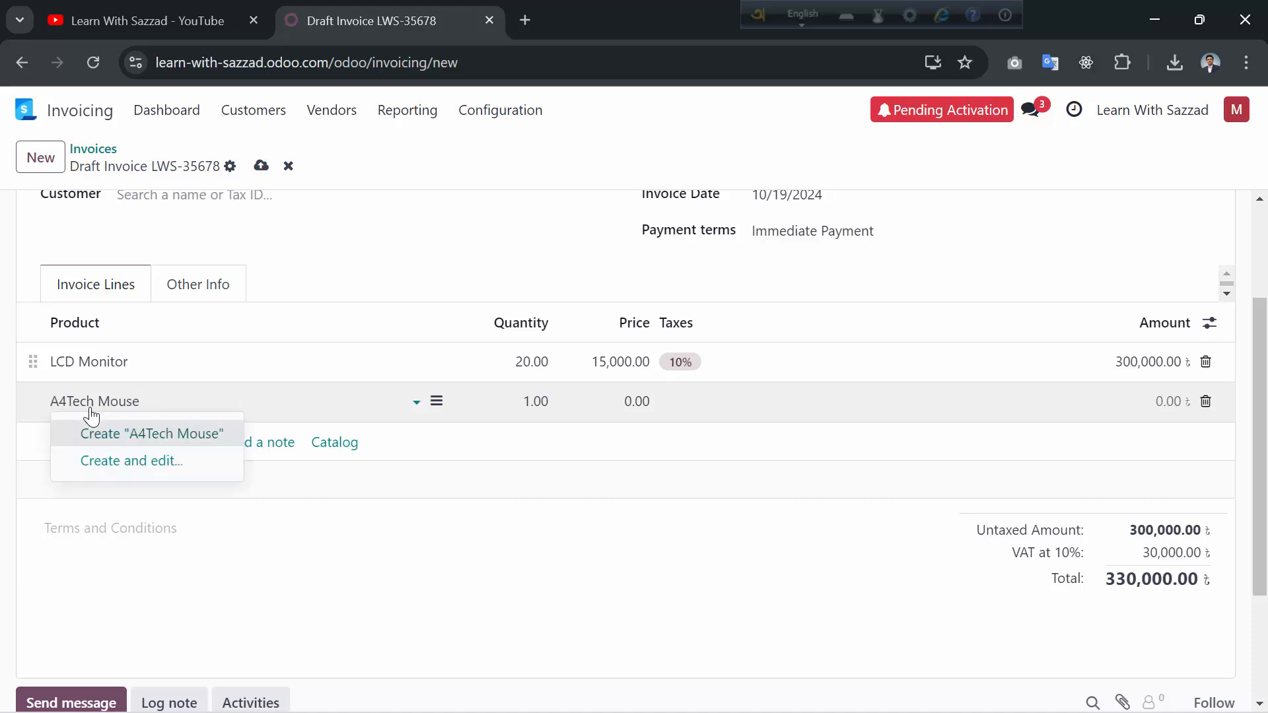
click(135, 448)
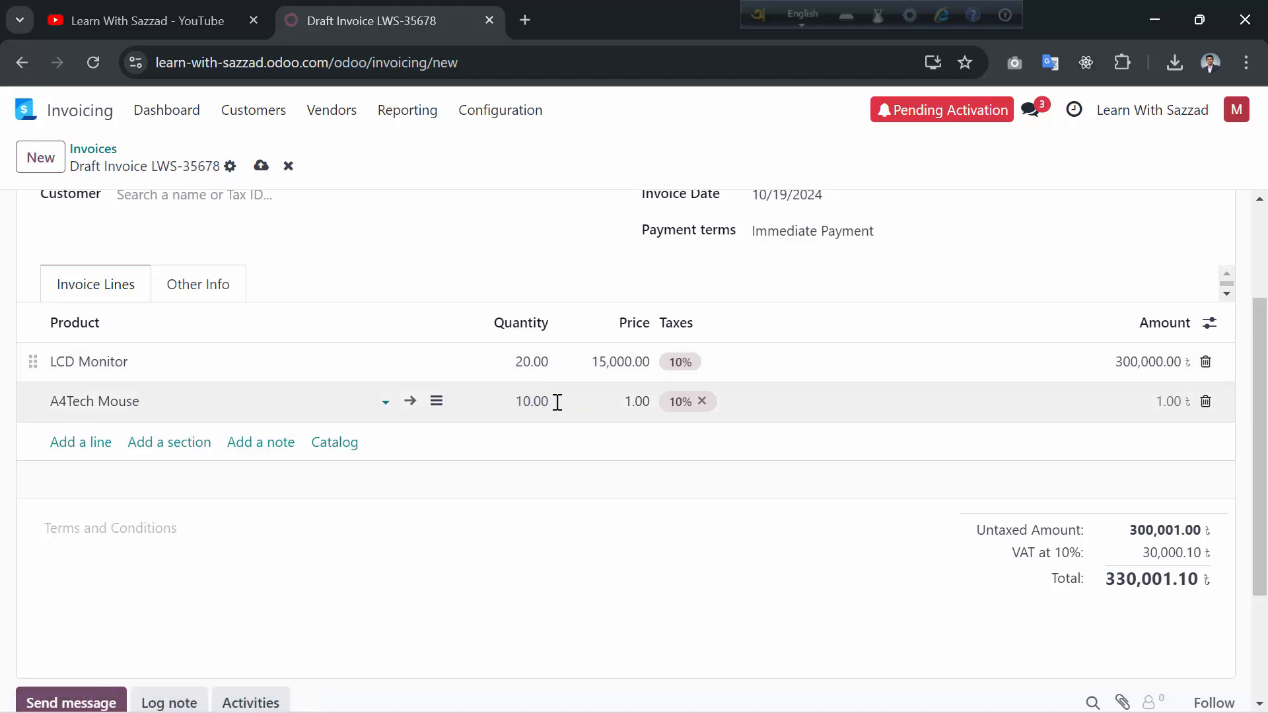
drag(626, 399, 634, 396)
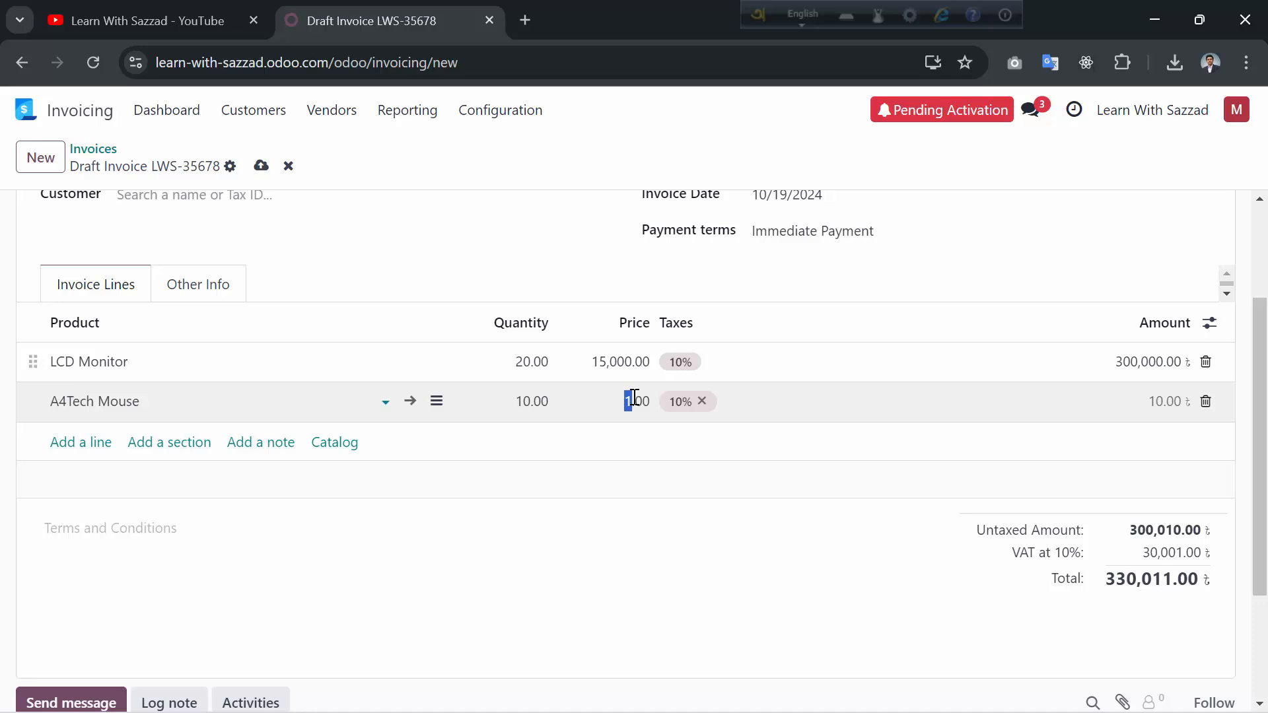
text(700)
click(796, 469)
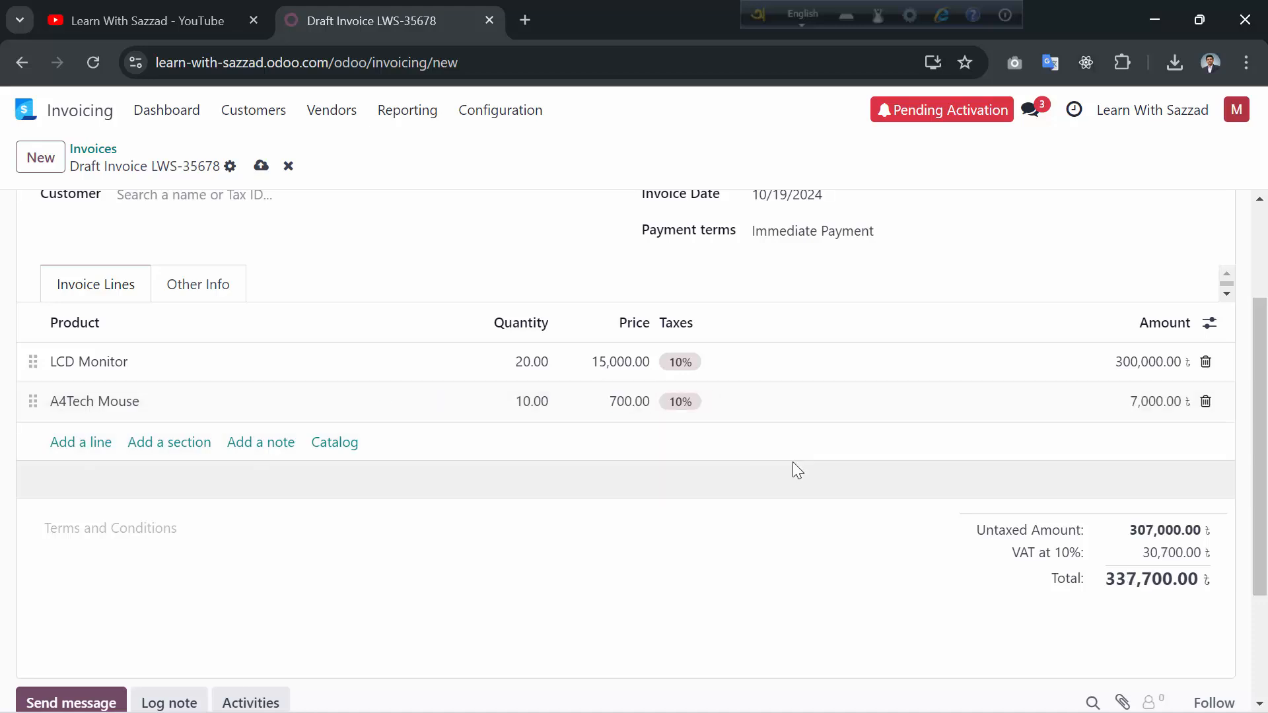
click(103, 444)
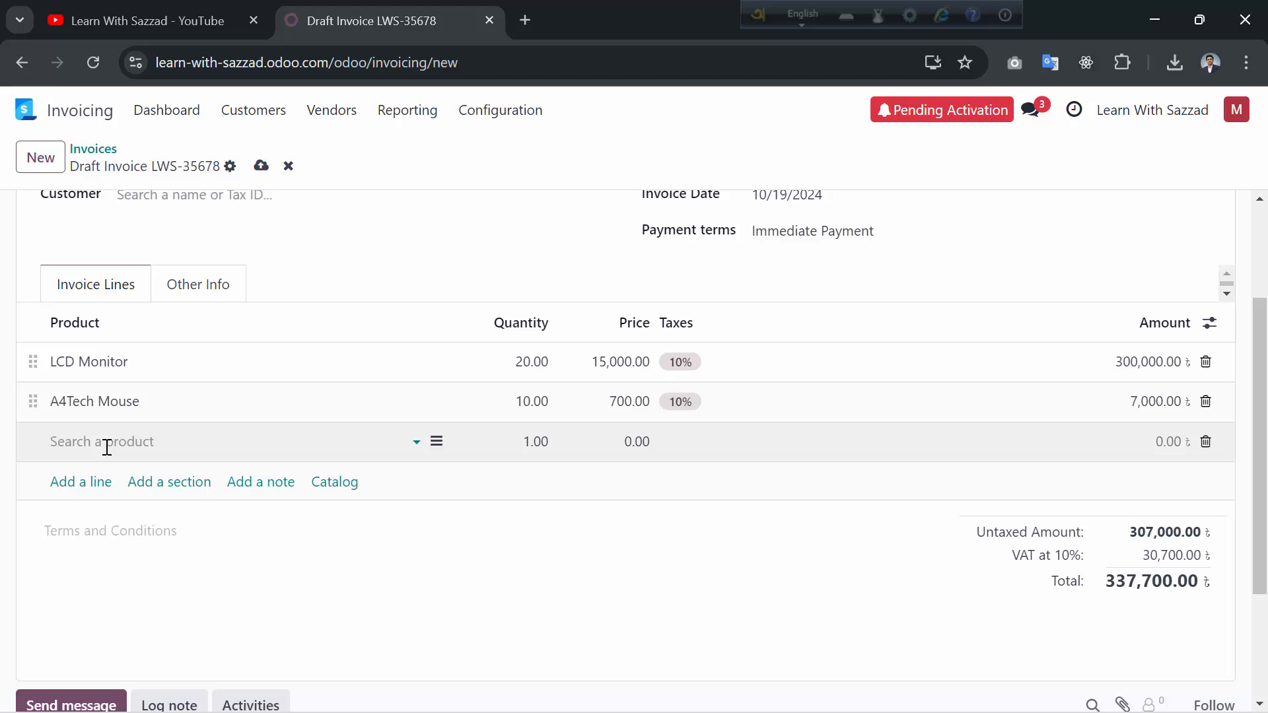
- Create a Logitech Keyboard product line with quantity 6 at price 1,700.00
text(Logit)
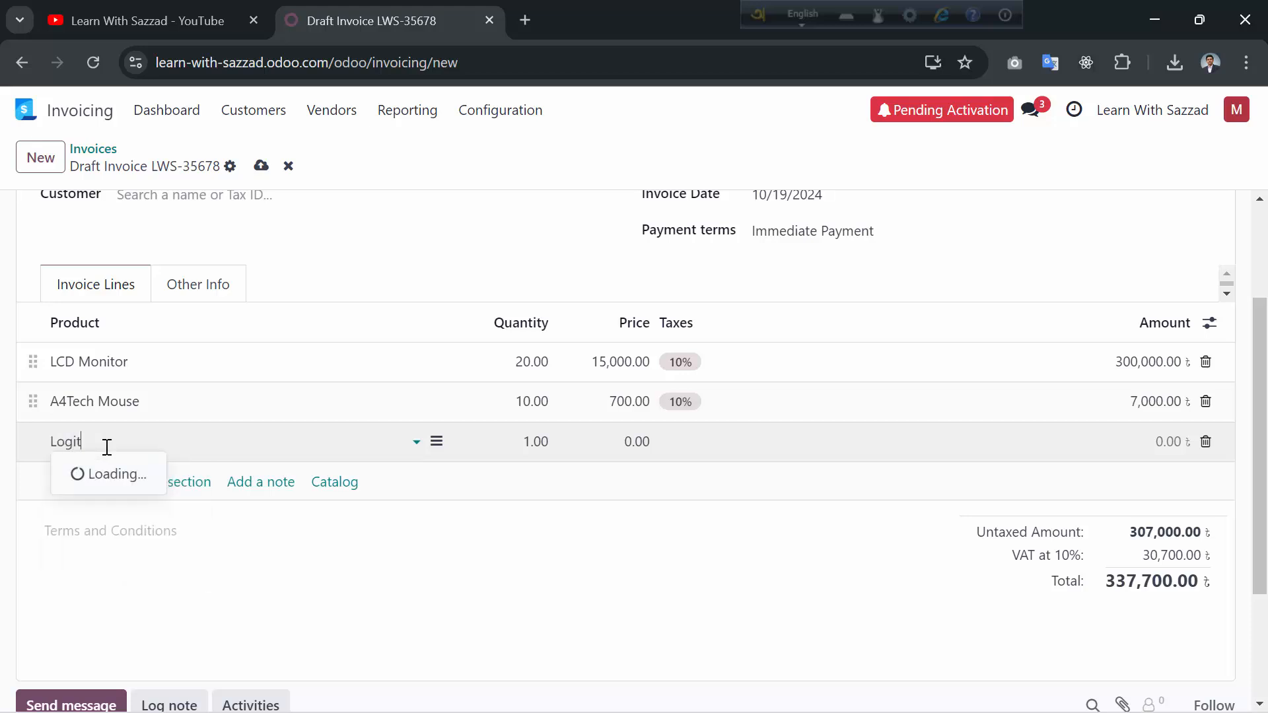
text(ech)
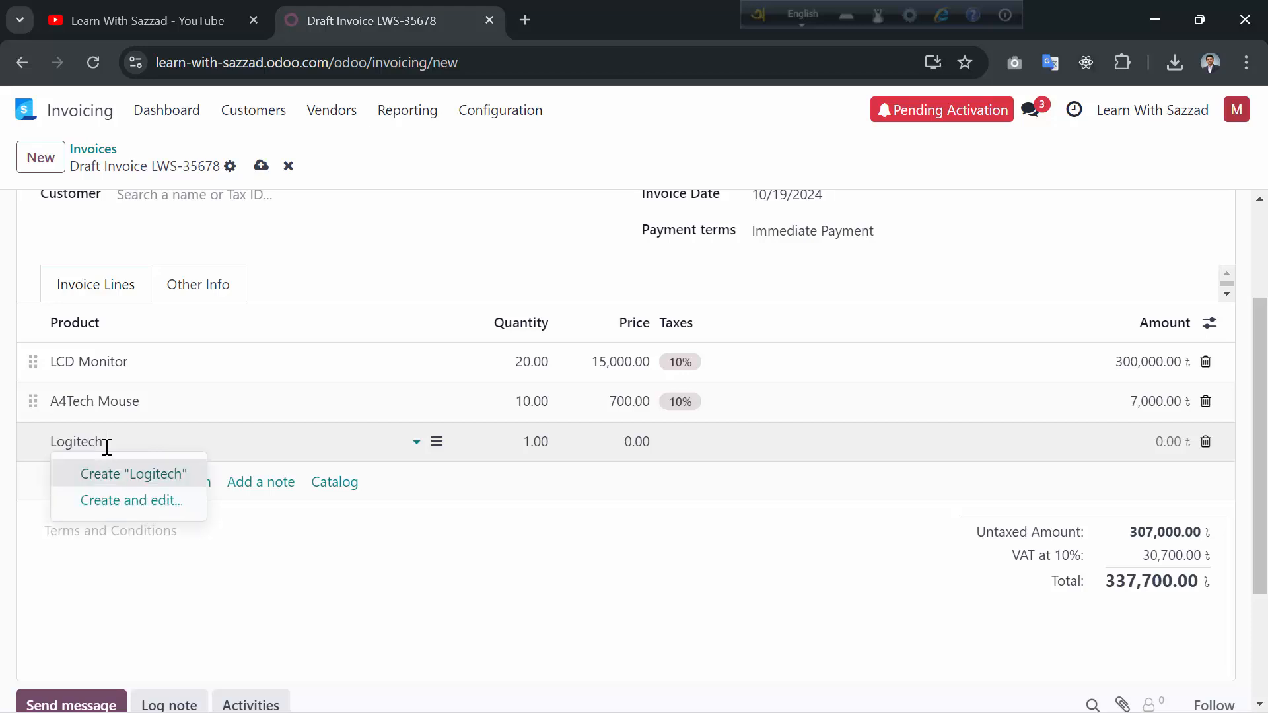
text( Keyboard)
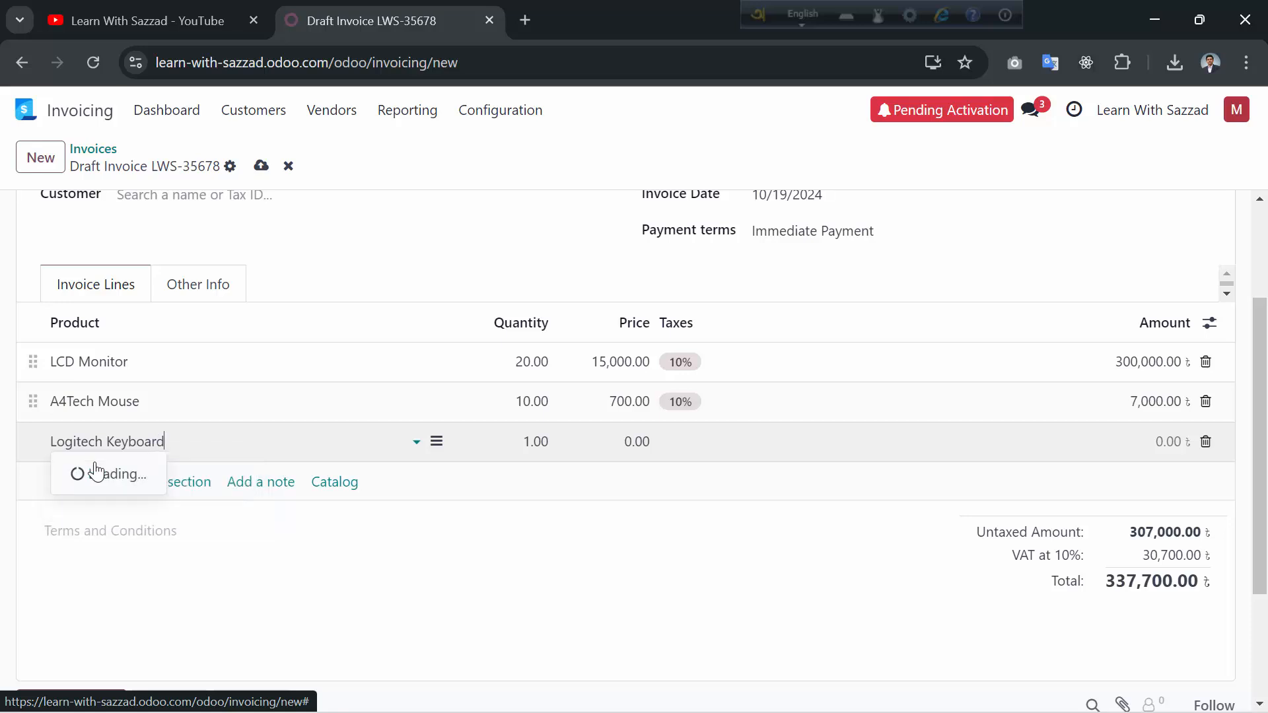
click(117, 475)
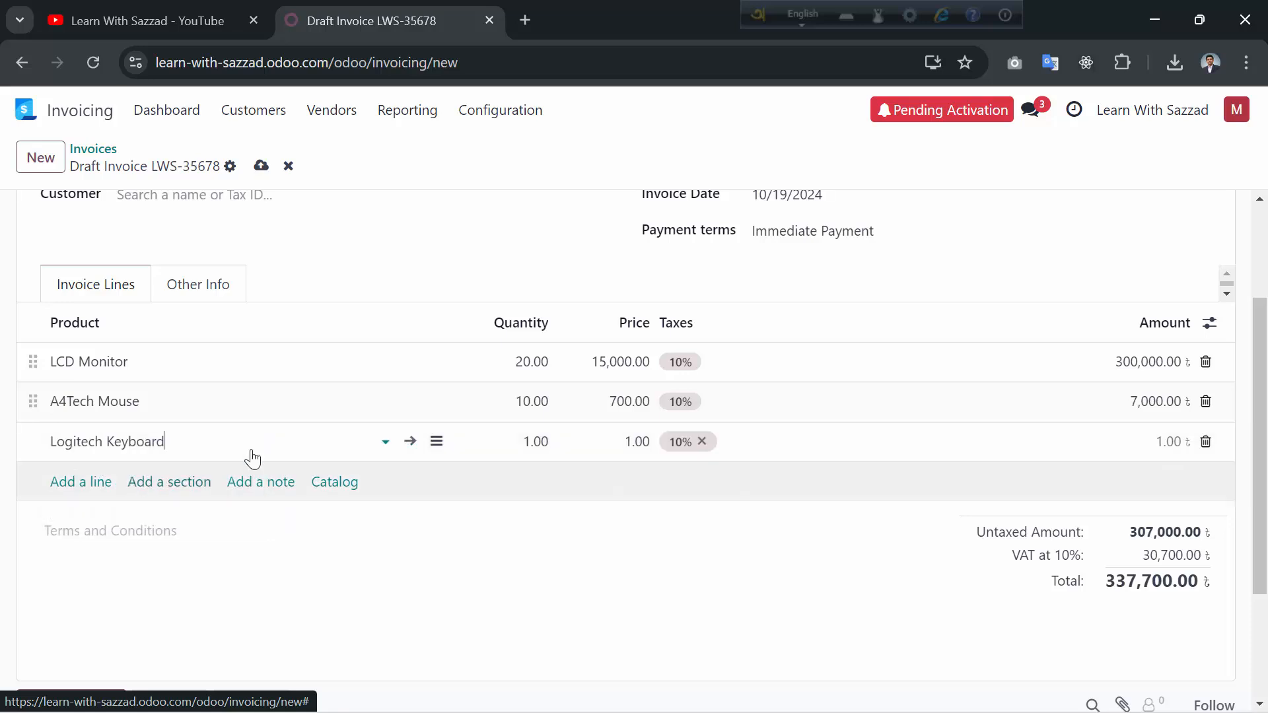
click(532, 442)
double_click(532, 445)
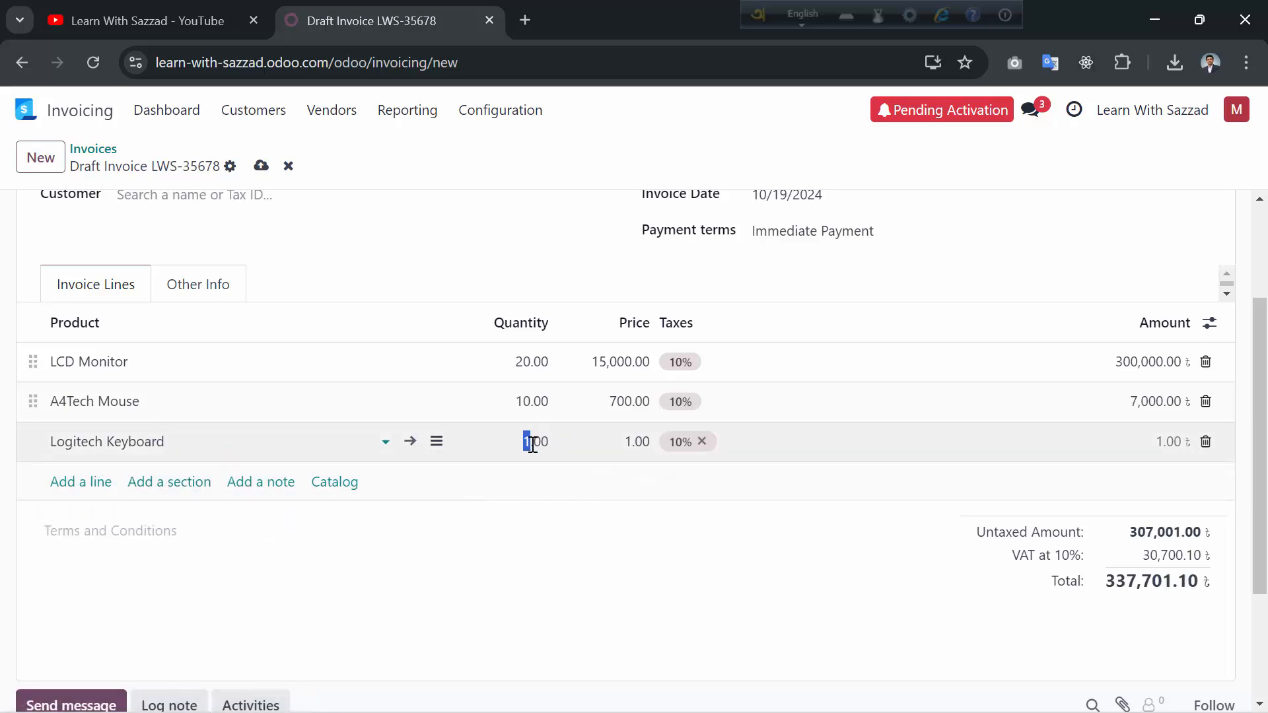
text(6)
click(627, 443)
double_click(627, 442)
text(1700)
click(628, 504)
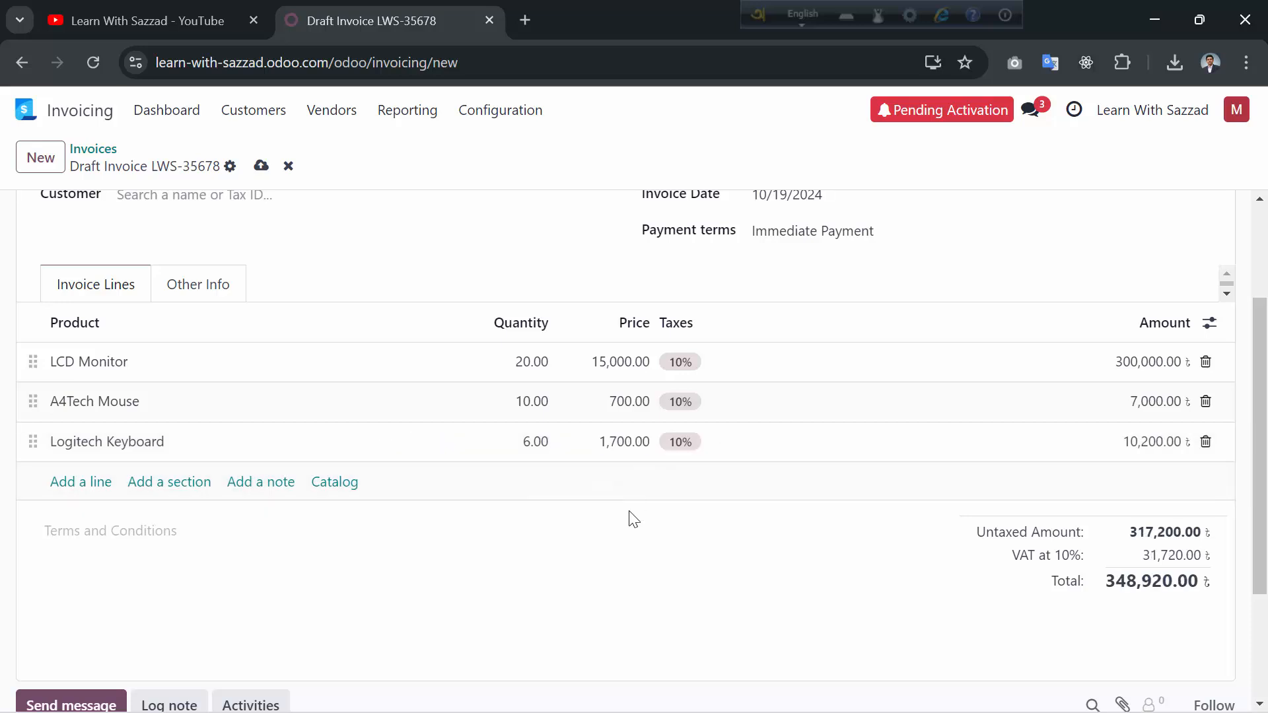
scroll(628, 519, down, 3)
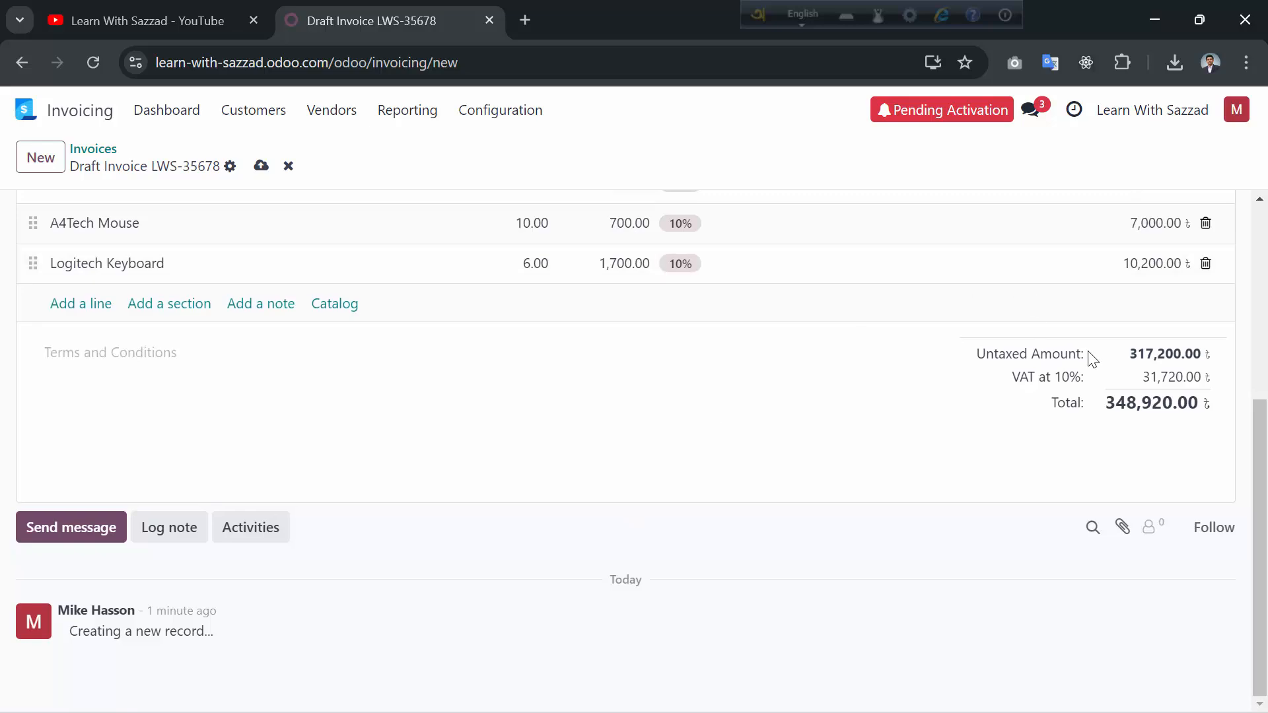
scroll(1090, 423, up, 4)
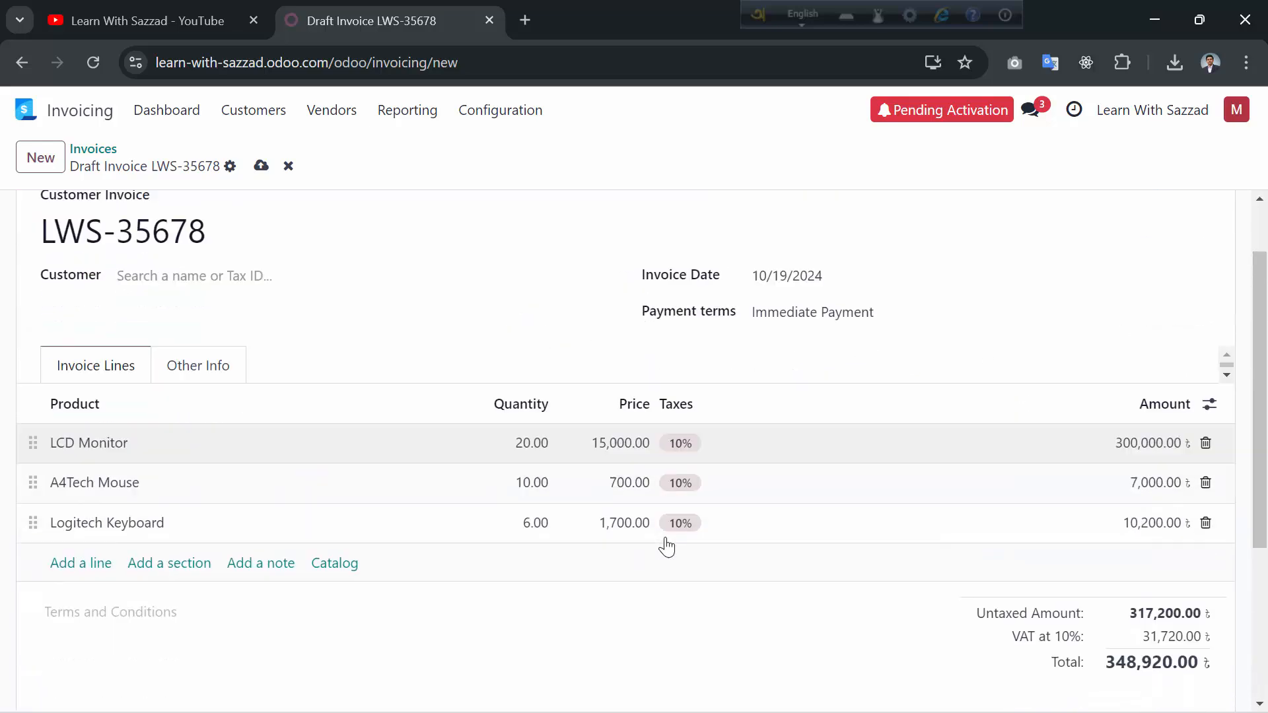
scroll(673, 502, down, 1)
scroll(878, 581, down, 3)
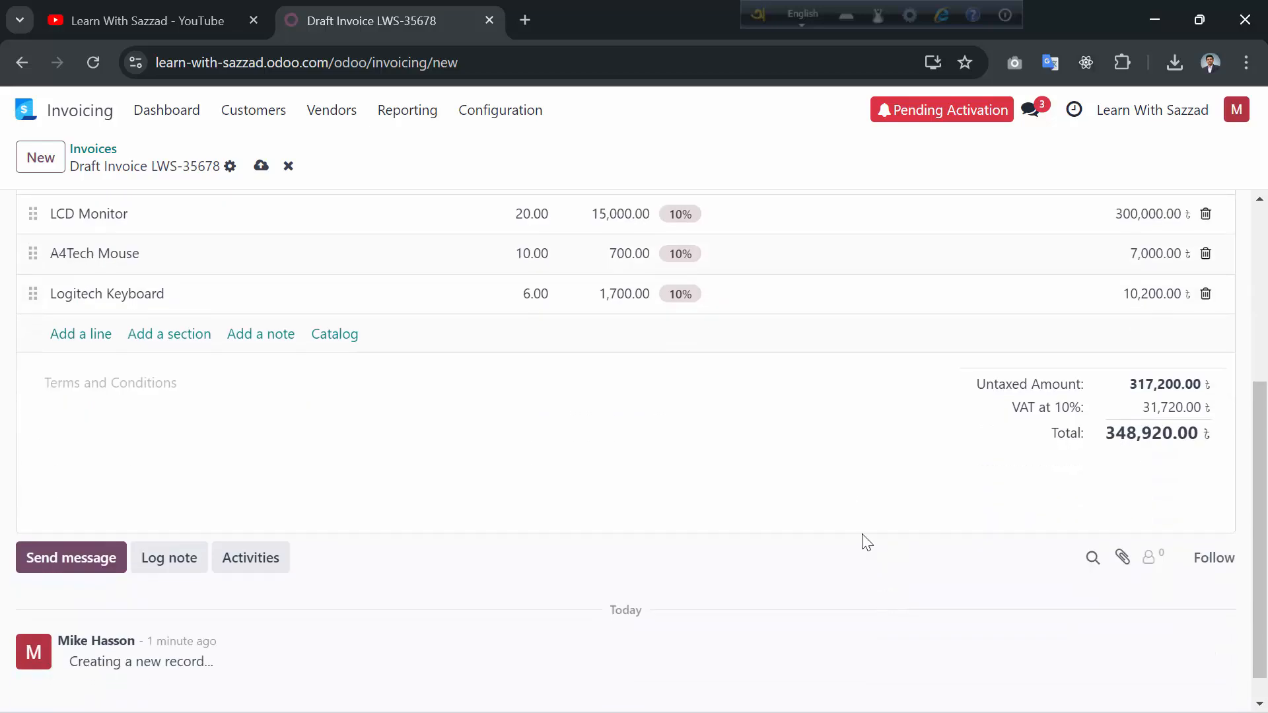
scroll(825, 449, up, 3)
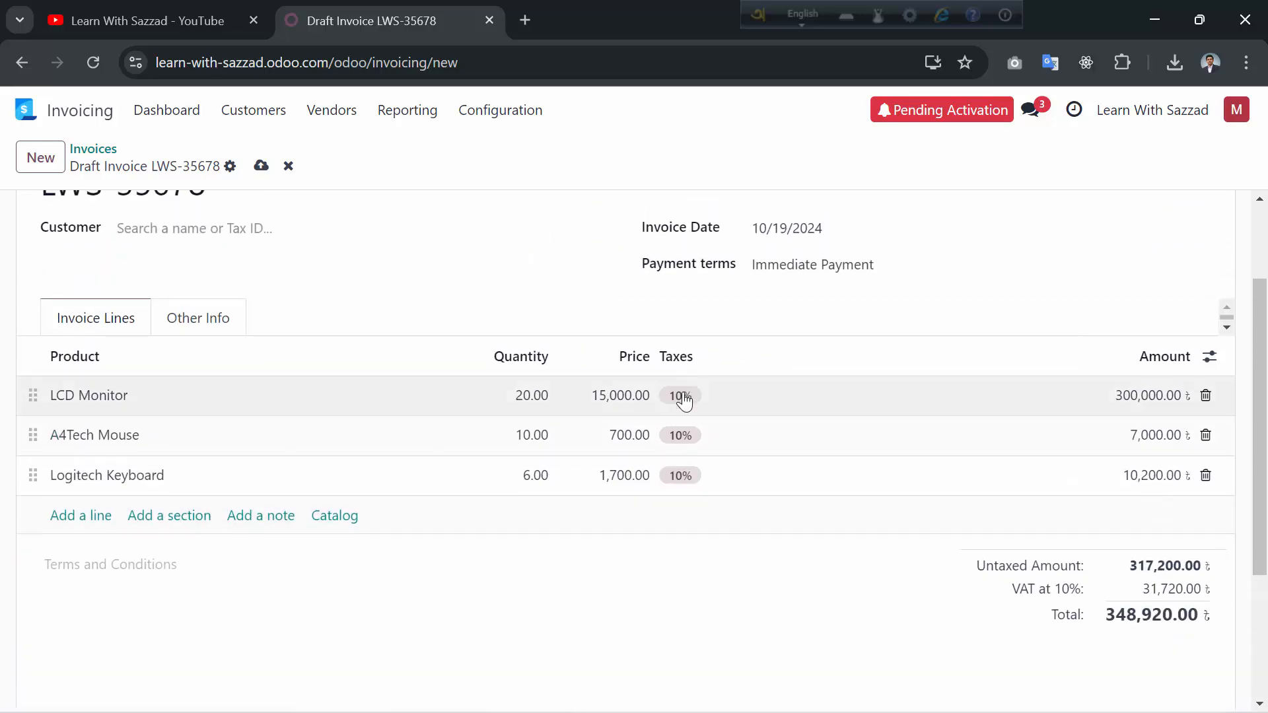
click(684, 399)
scroll(744, 506, down, 4)
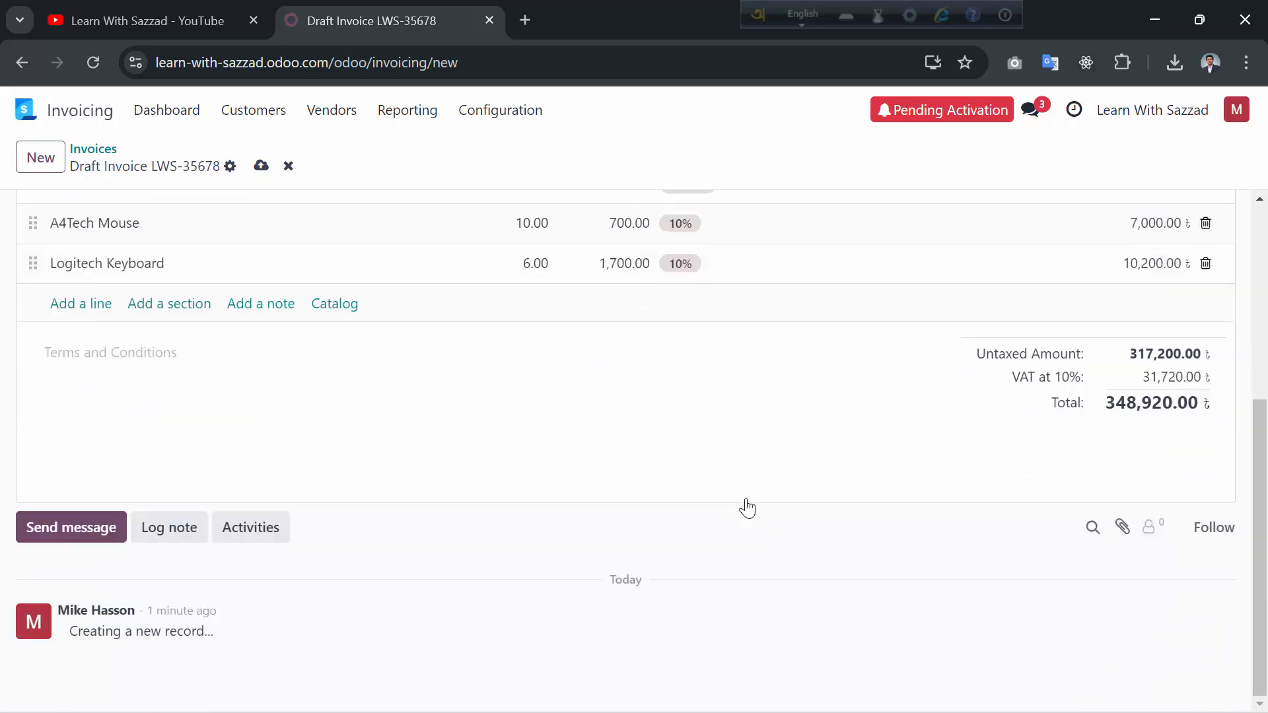
click(178, 364)
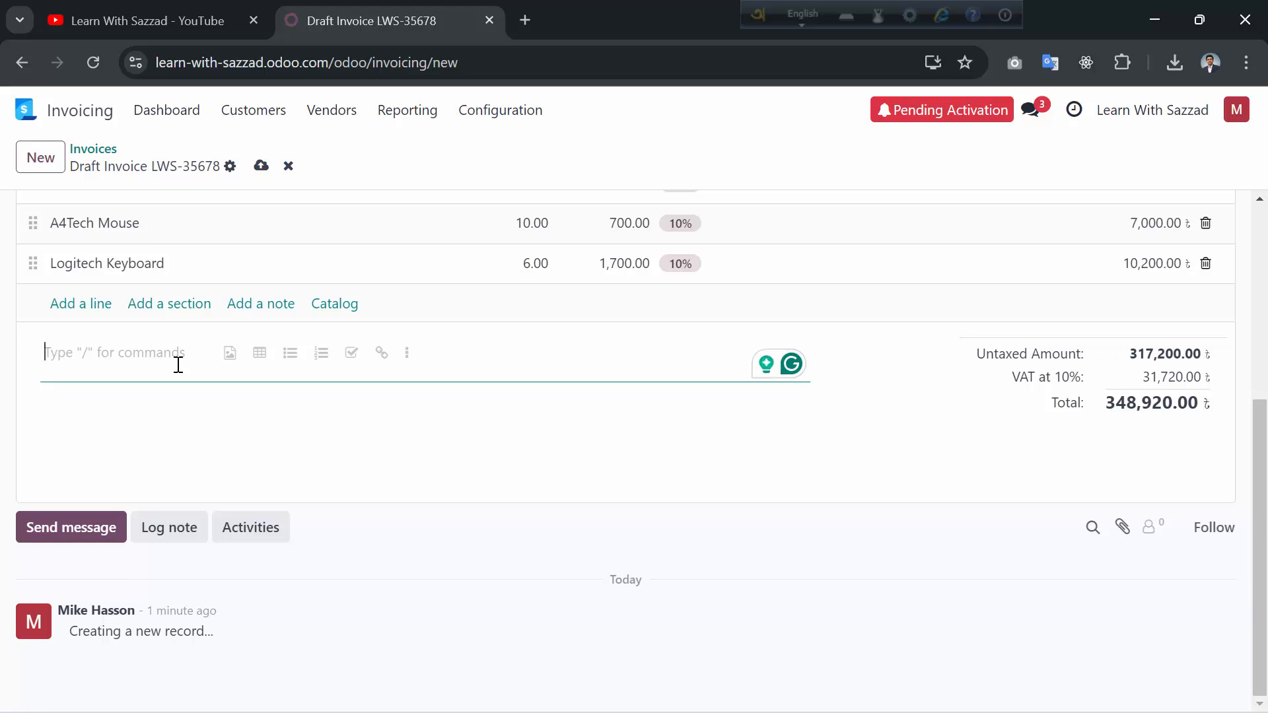
- Write the Terms and Conditions note 'This is the receipt you have to provide while receiving the products from our company'
text(thi)
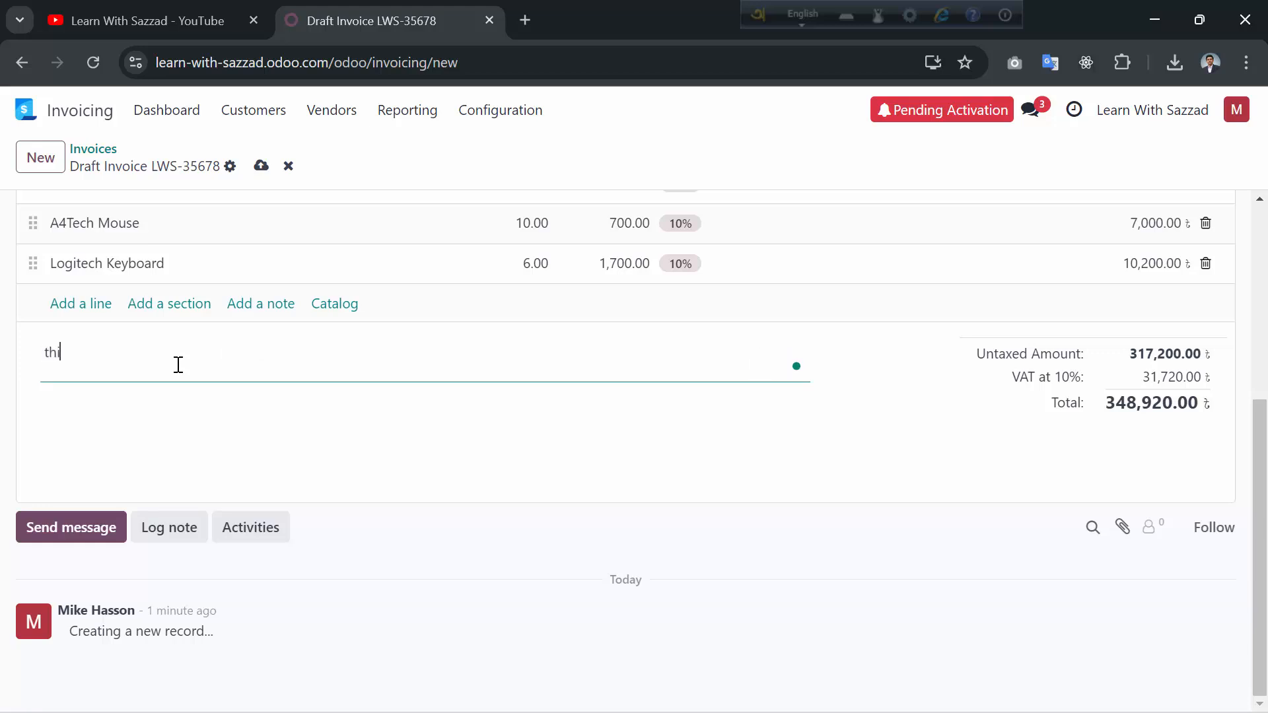
key(BackSpace)
key(BackSpace)
key(BackSpace)
text(This is the receip)
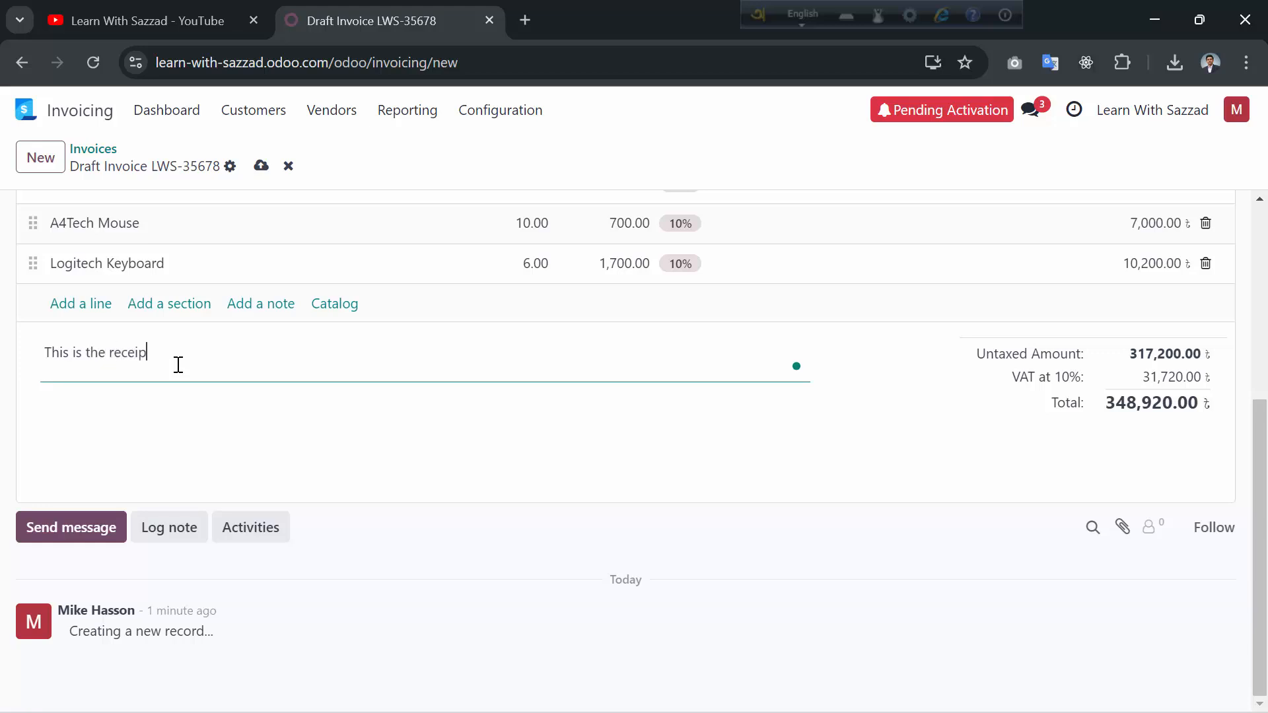
text(t you have to provide while r)
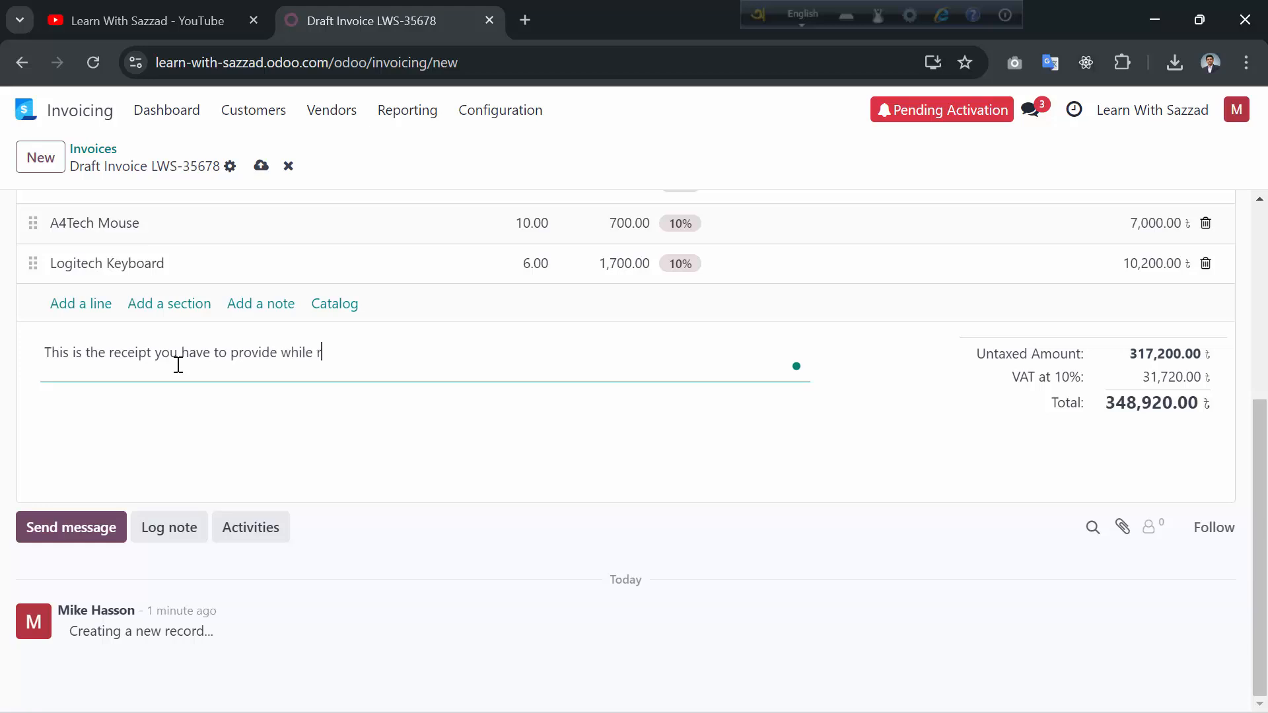
text(eceiving the produ)
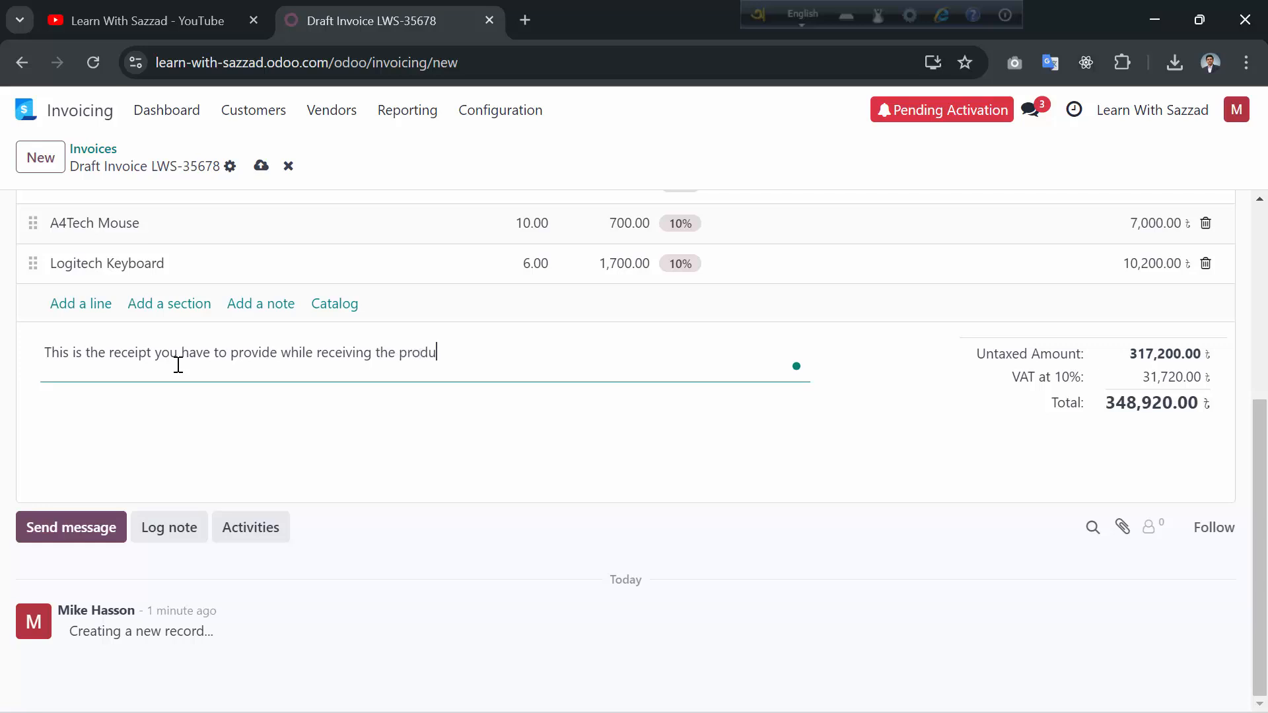
text(cts from our com)
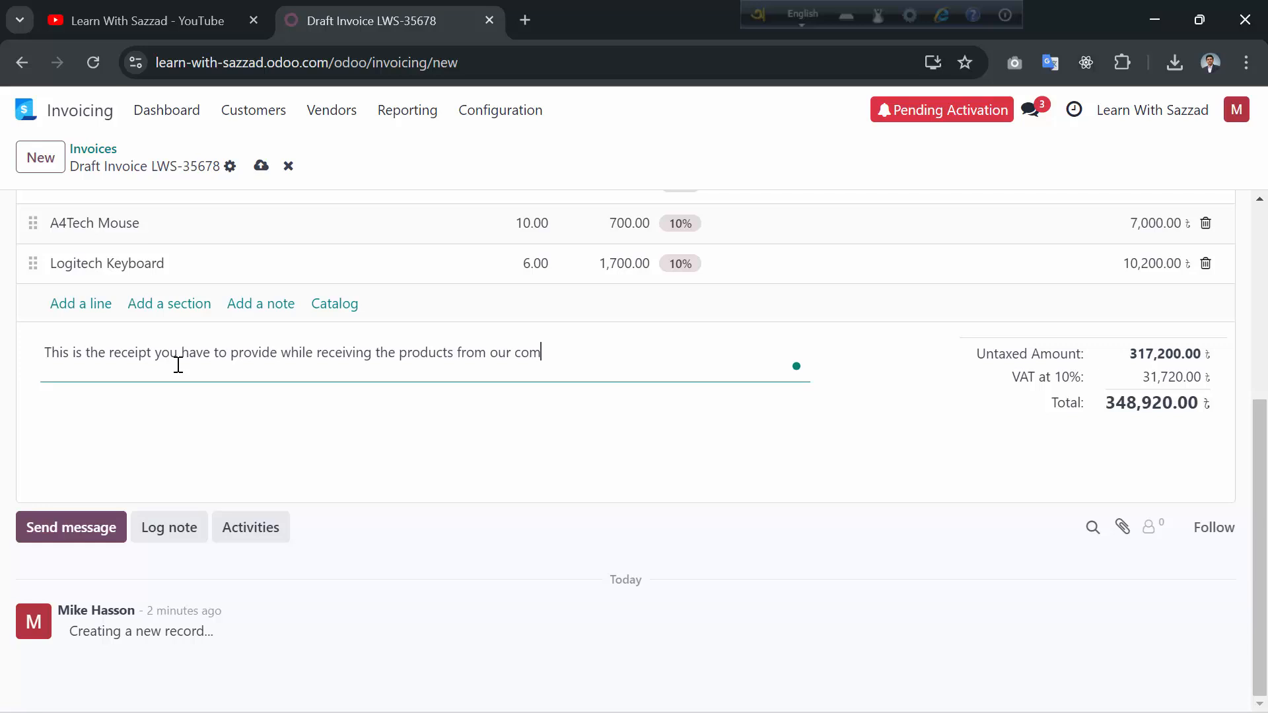
text(pany.)
- Enter the customer's full name in the invoice's Customer field
scroll(314, 573, up, 4)
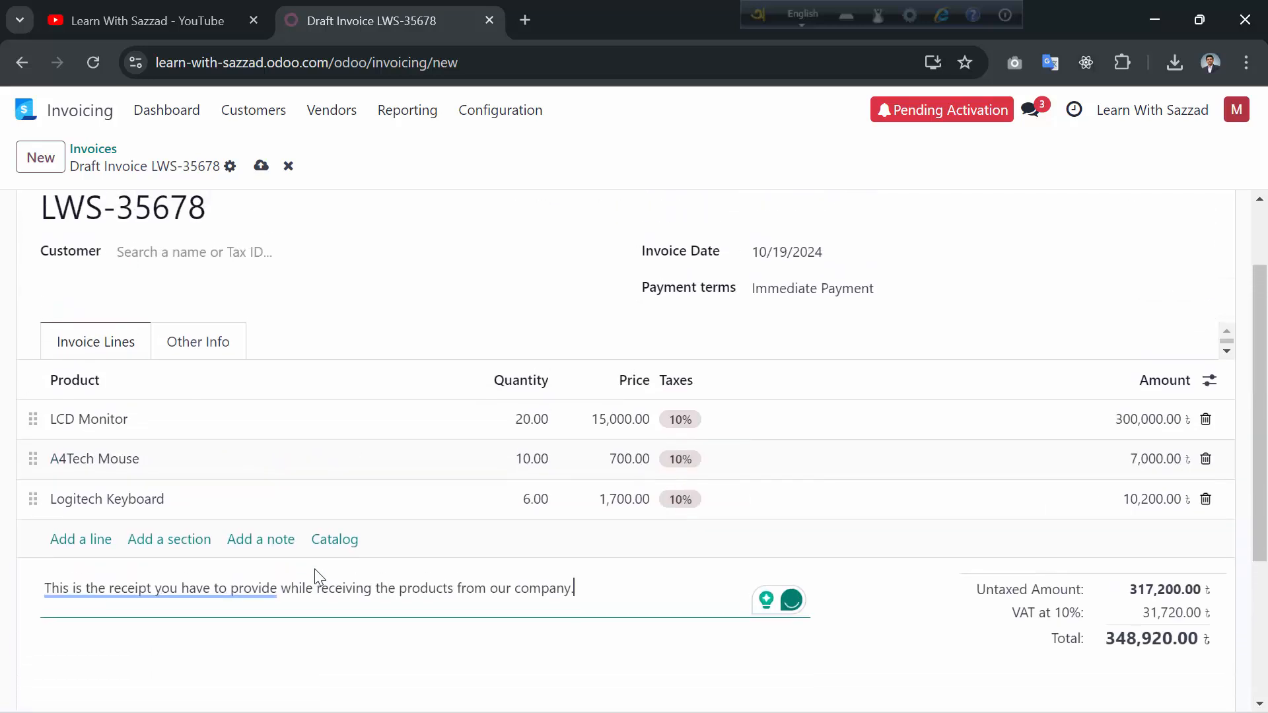
scroll(315, 568, up, 2)
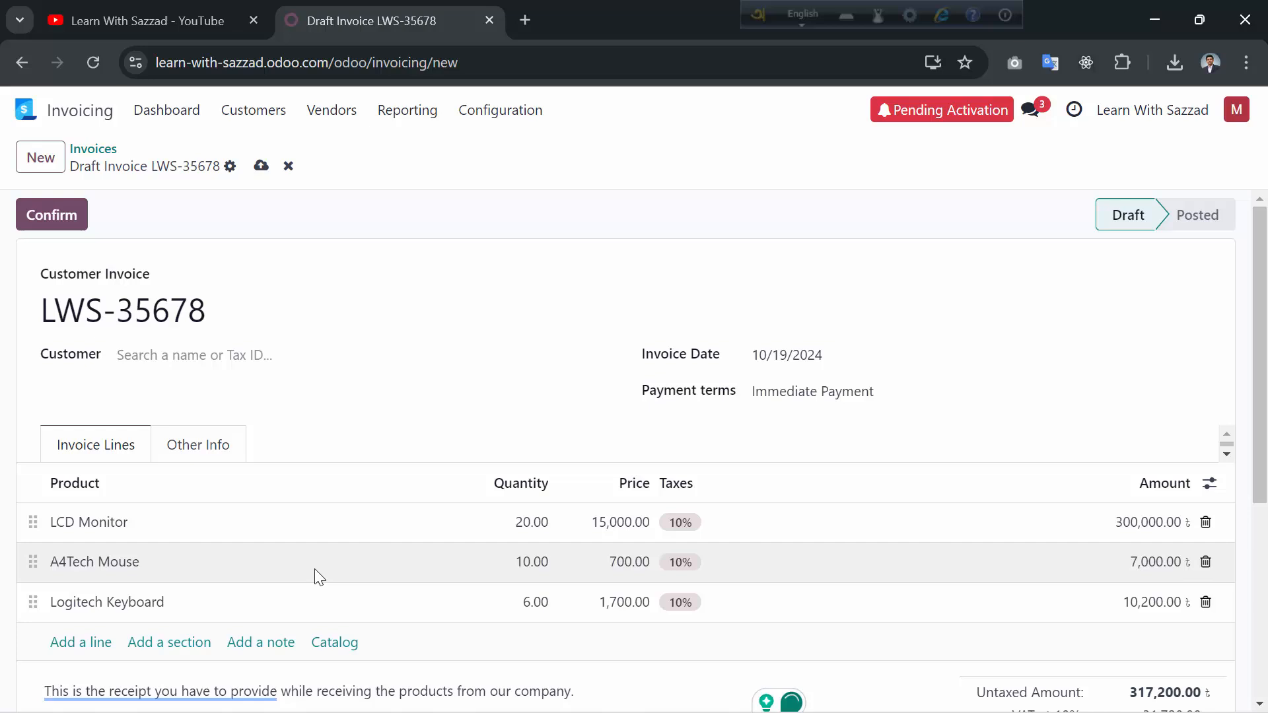
click(184, 357)
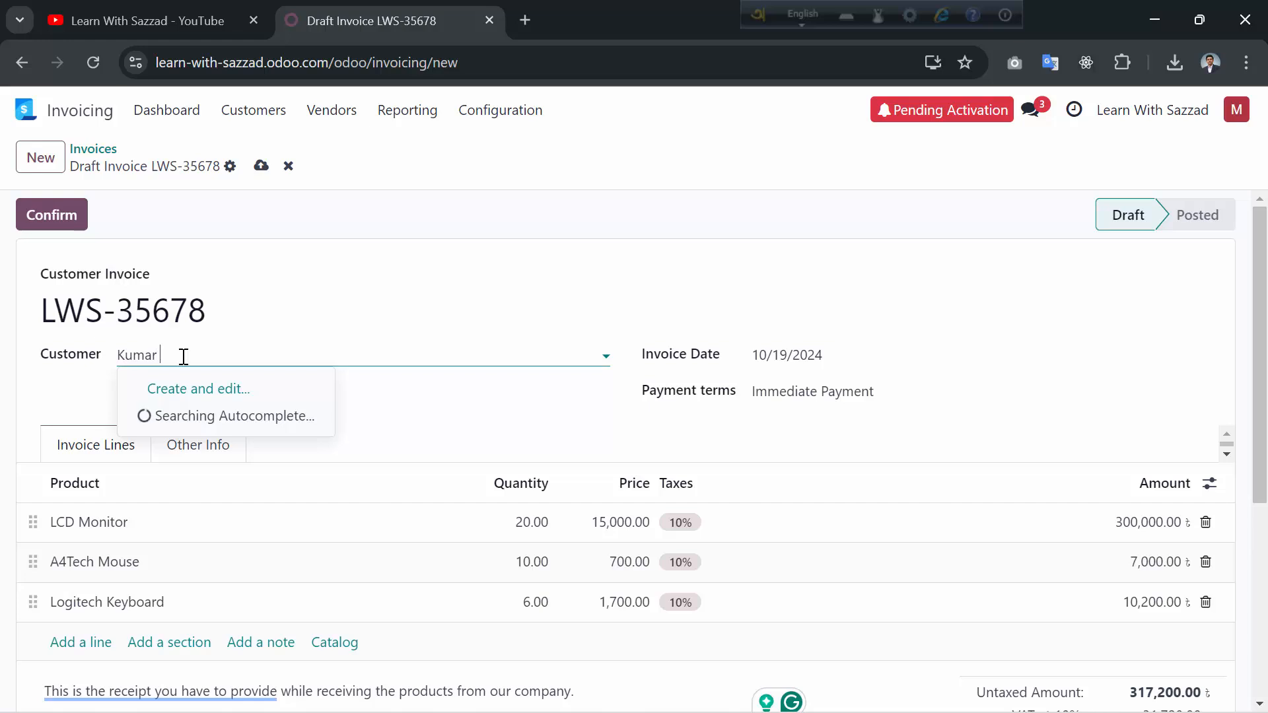
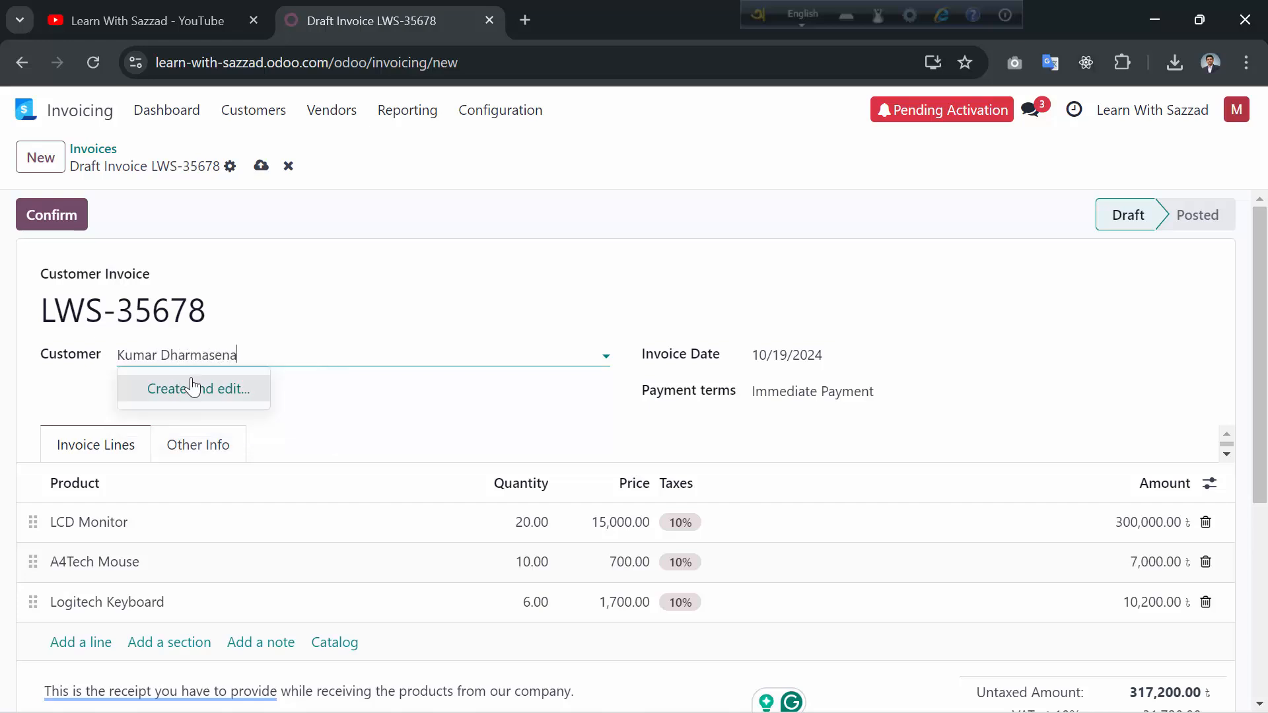
- Create the new customer as a company partner with the LWS logo JPG as its photo
click(199, 389)
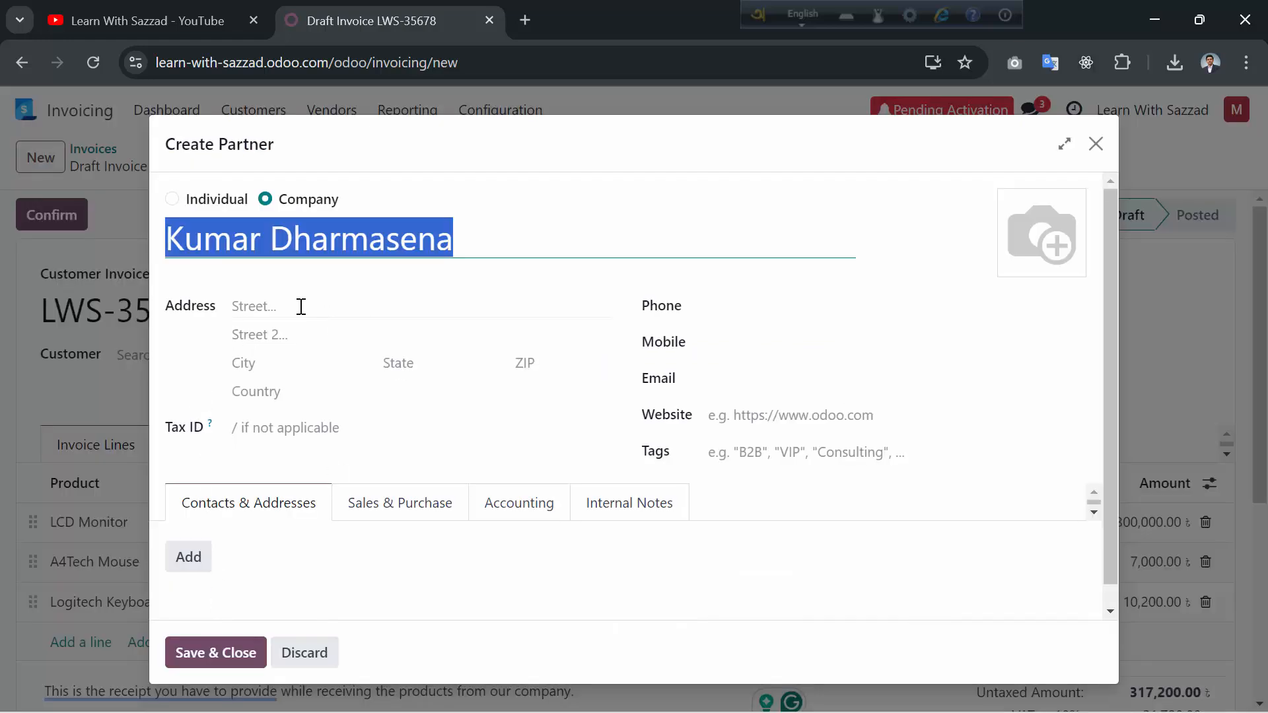
click(701, 313)
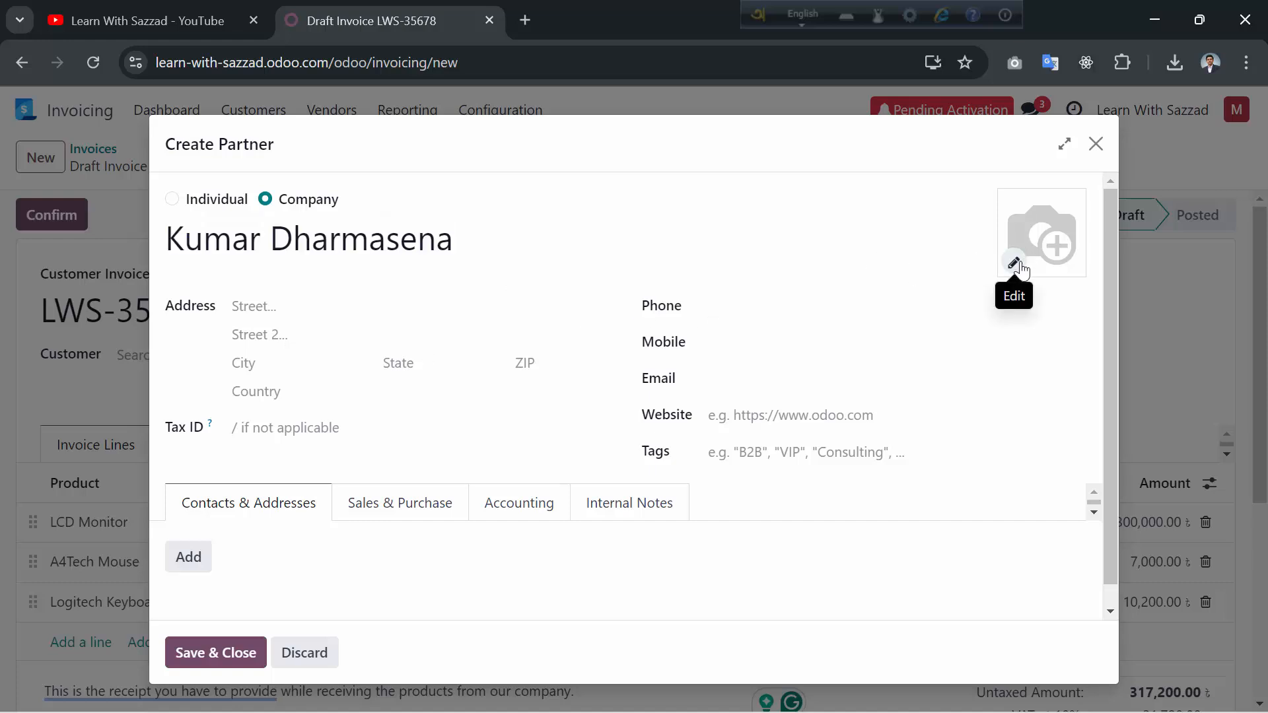
click(1013, 263)
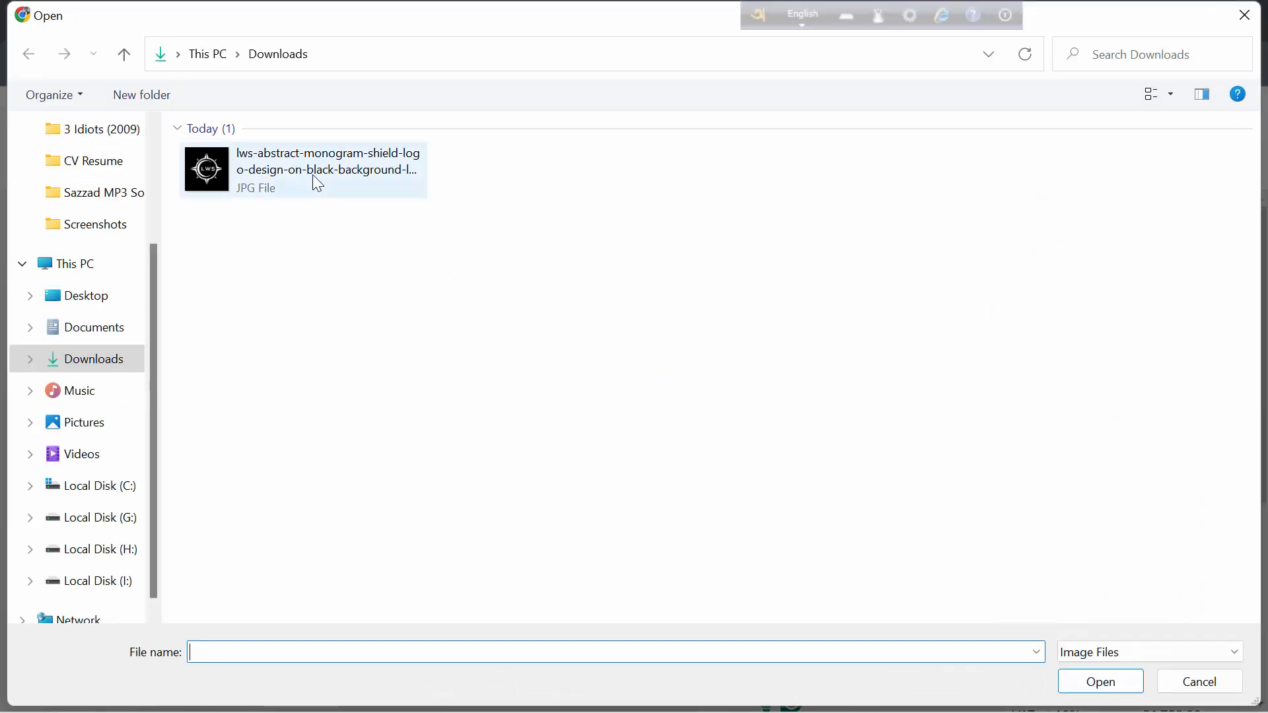
double_click(314, 173)
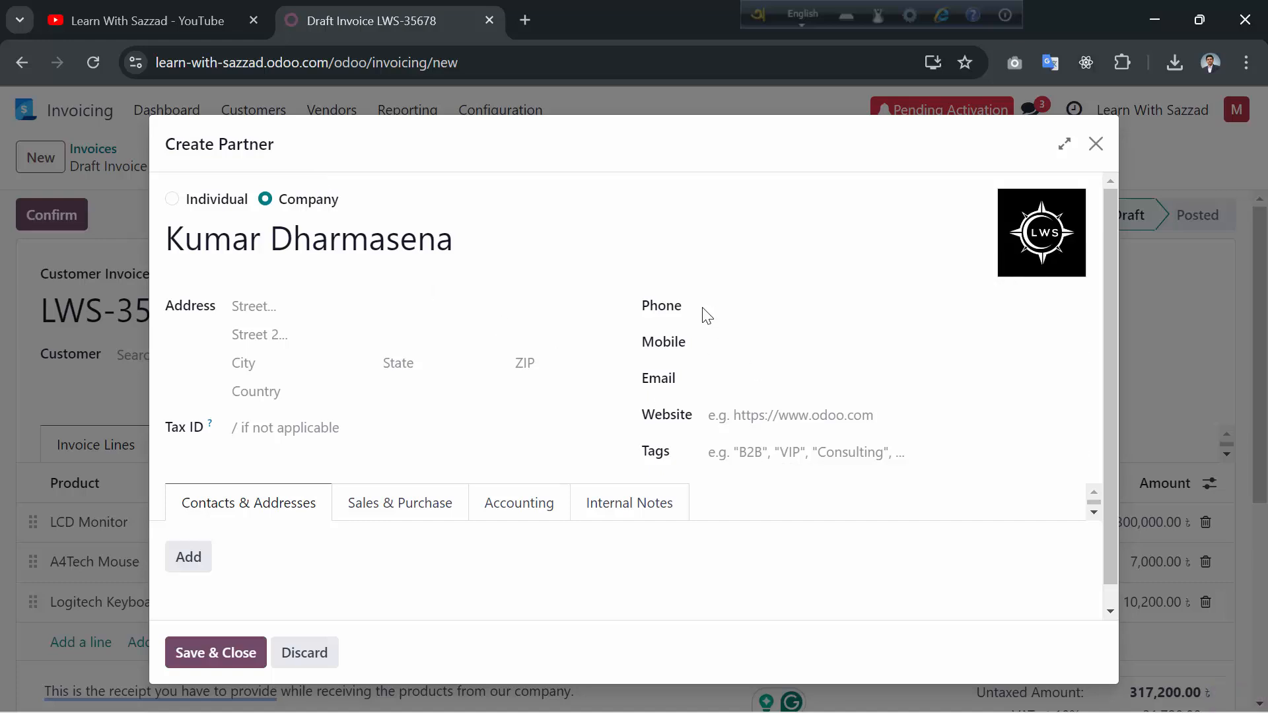
- Enter the new customer's phone number and e-mail address
click(731, 307)
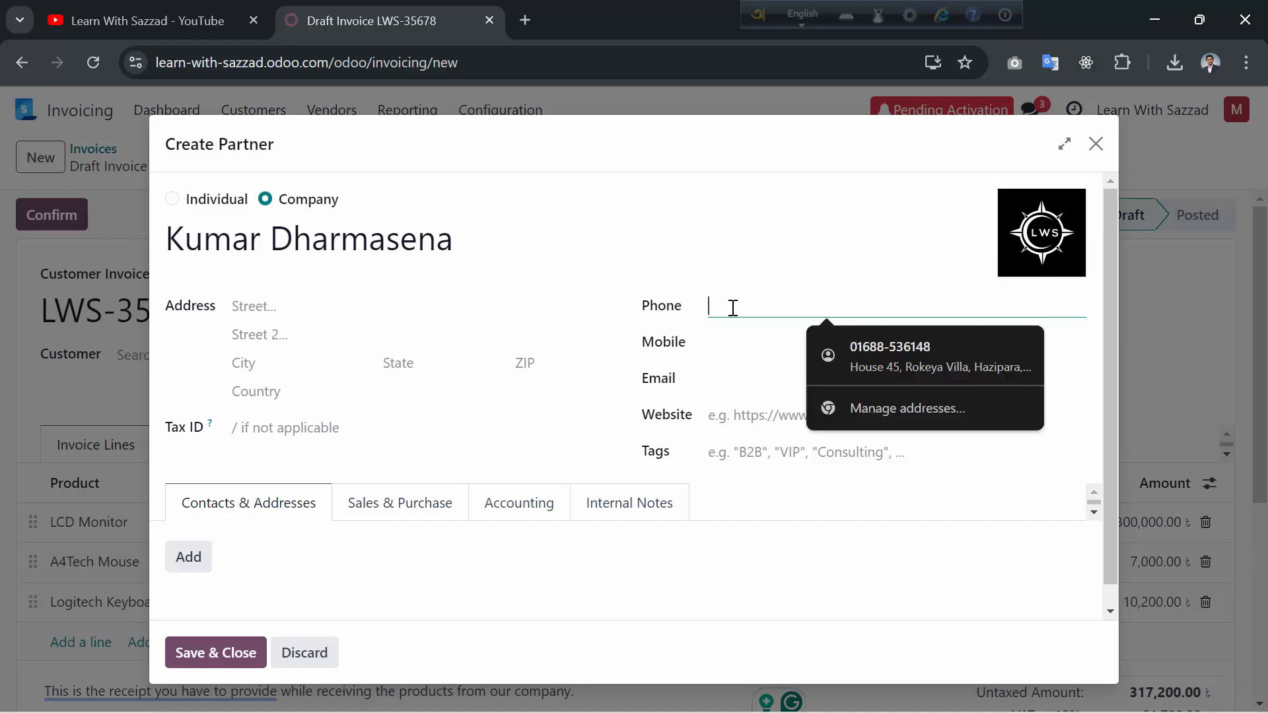
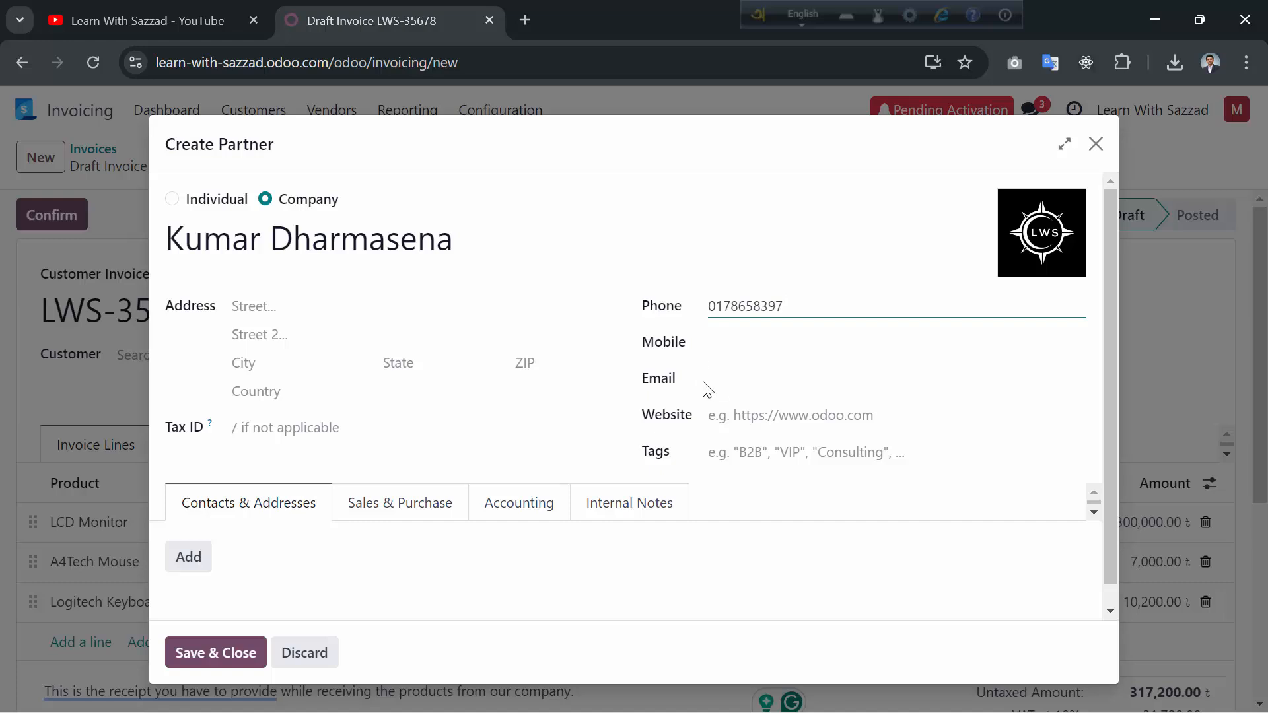
click(721, 386)
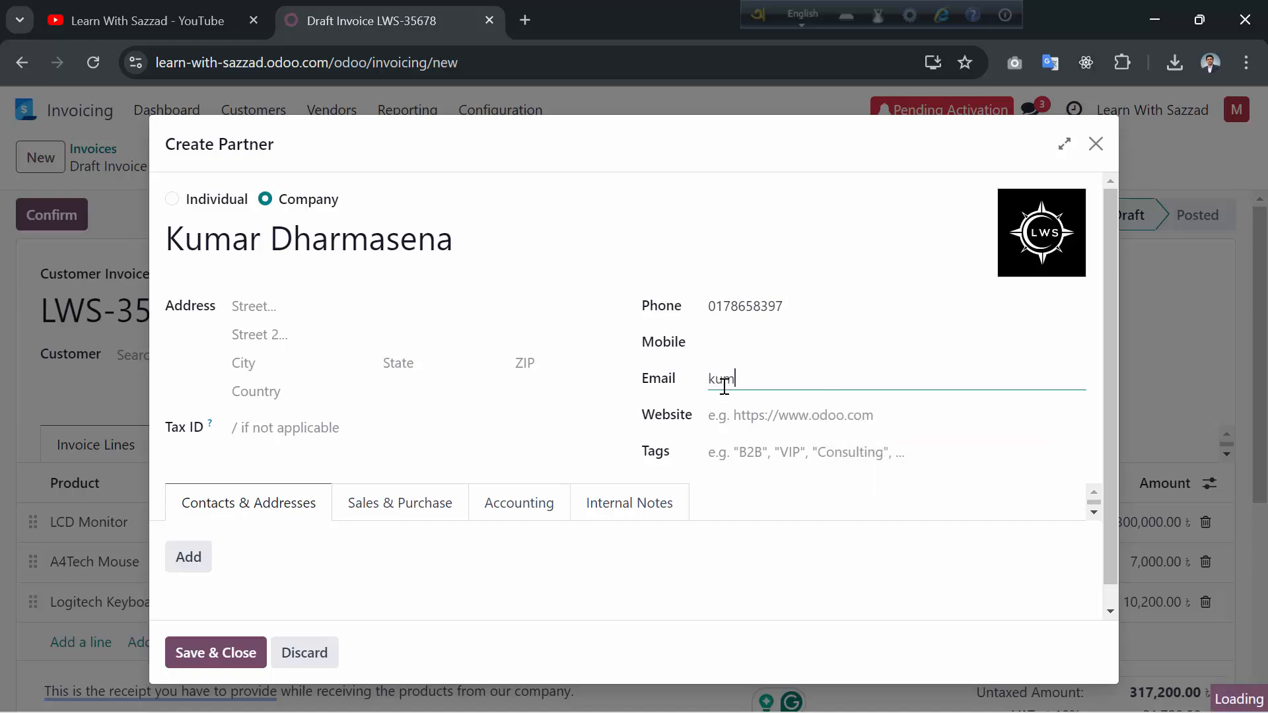
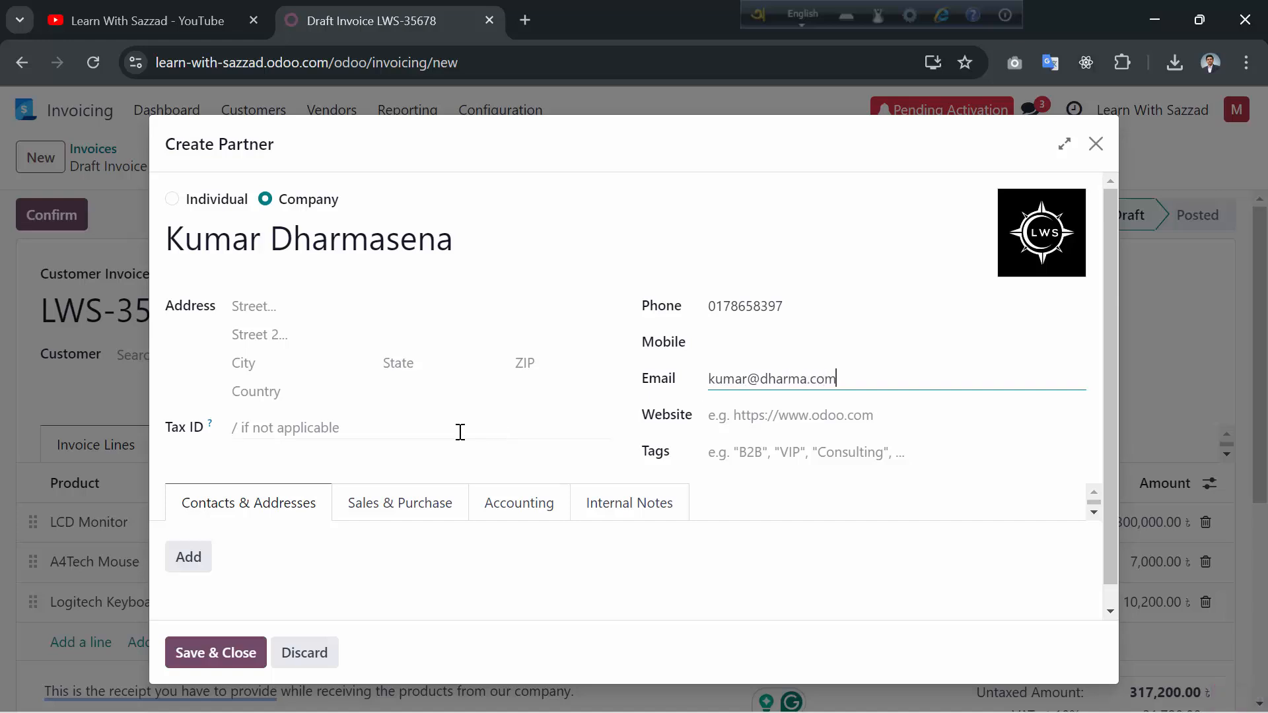
- Set the customer's country to Sri Lanka and save it onto the invoice
click(278, 395)
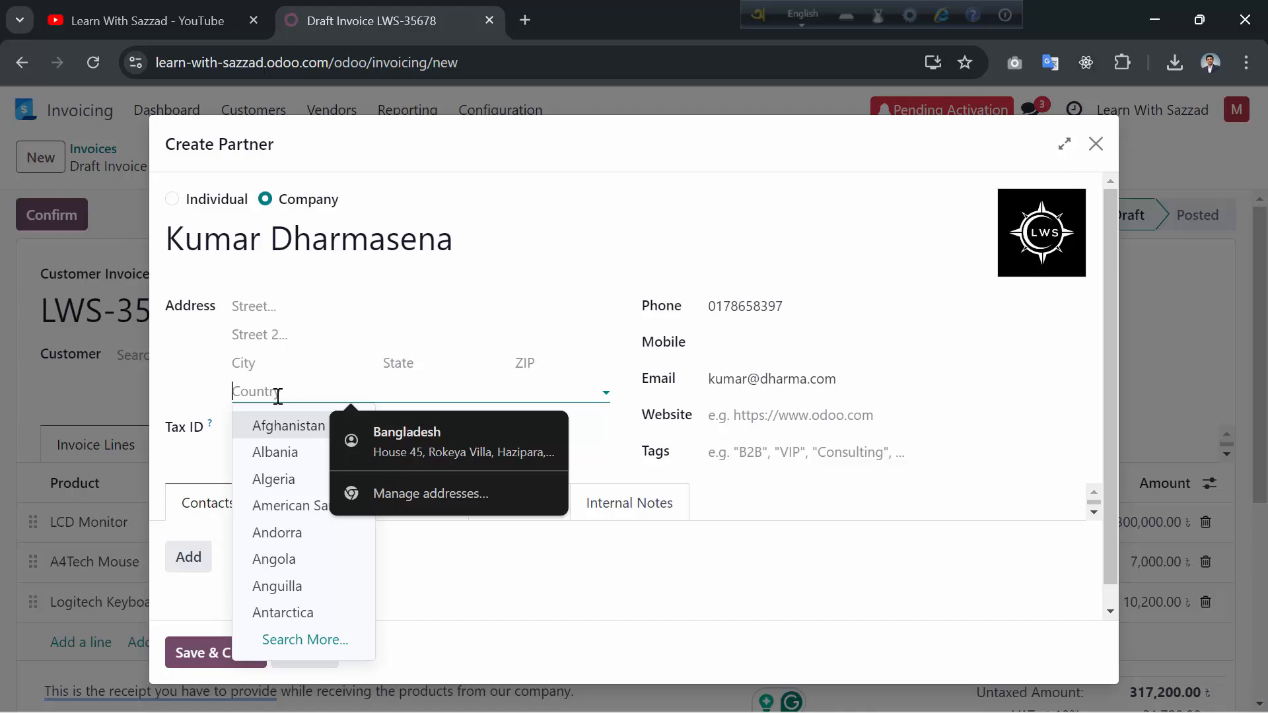
text(Sri)
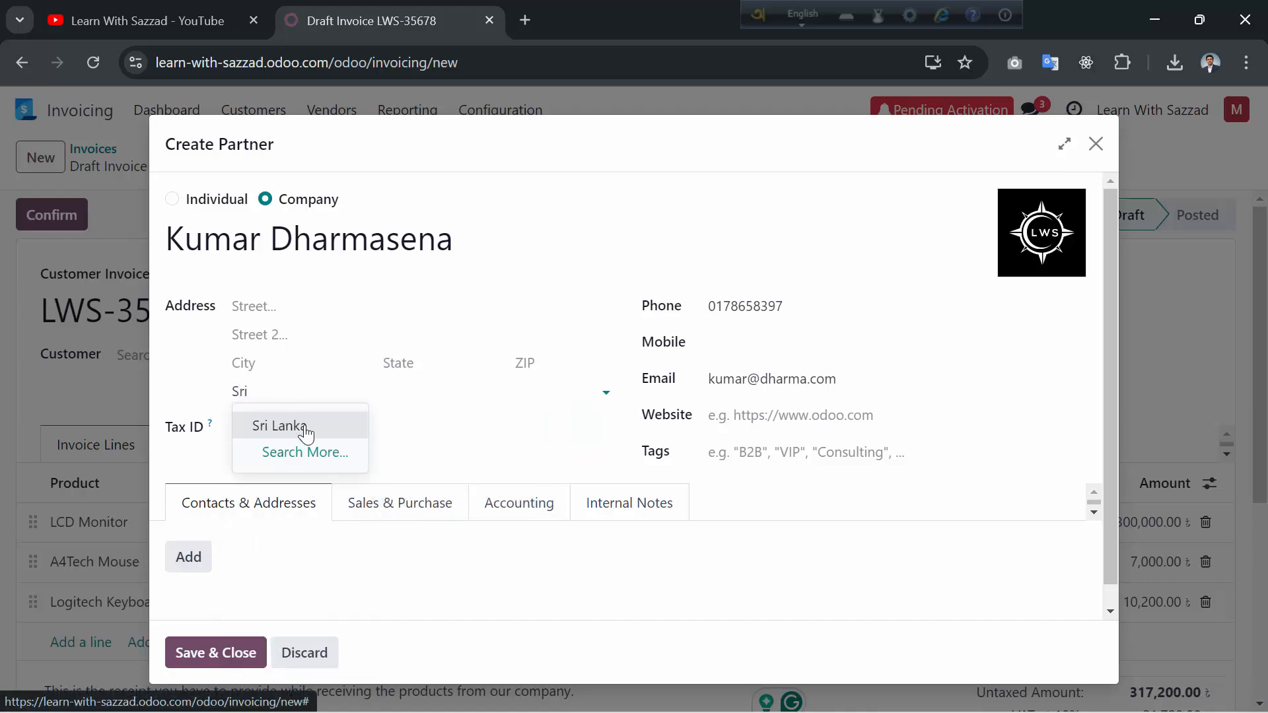
click(303, 430)
click(306, 427)
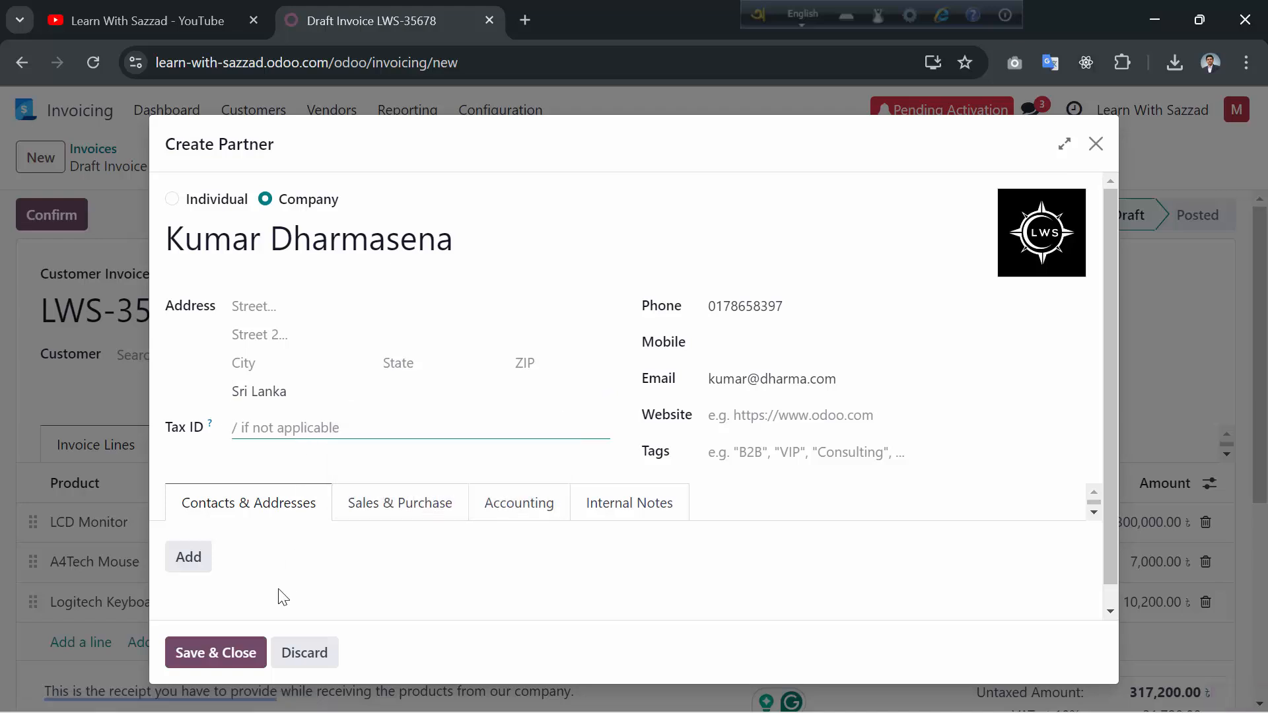
click(215, 651)
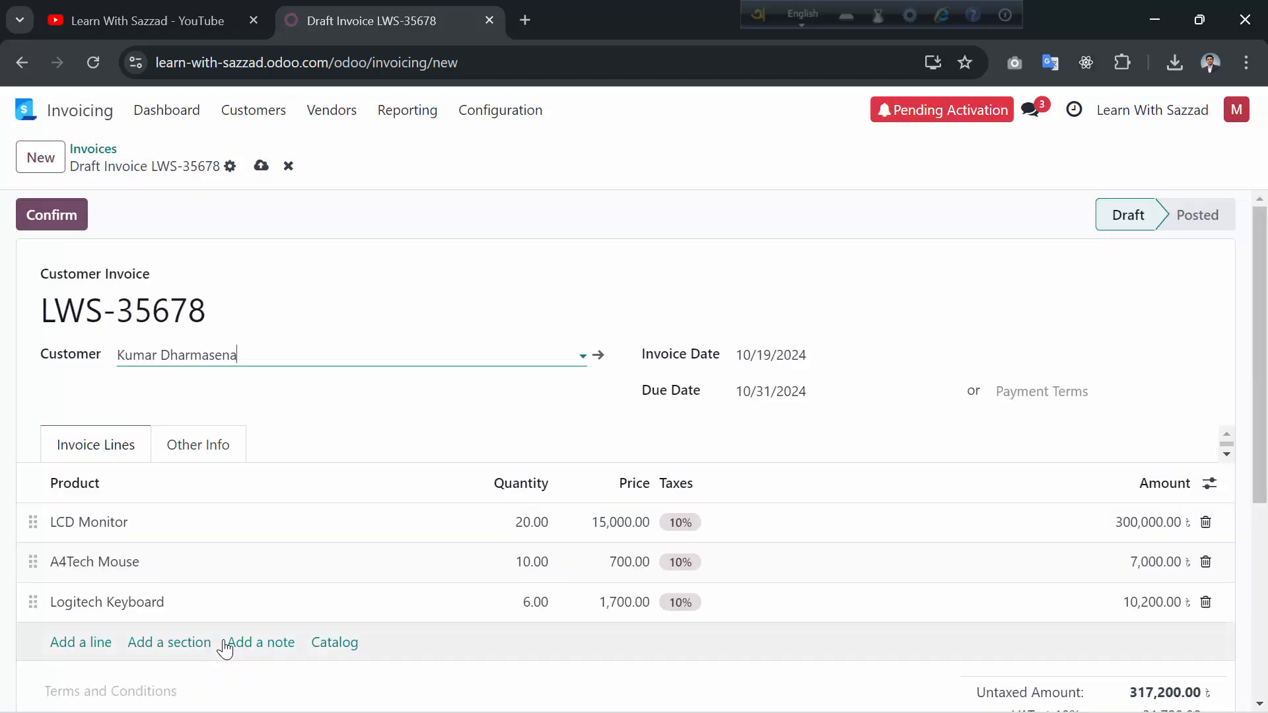
- Check the totals of invoice LWS-35678, then confirm it so it becomes Posted
scroll(399, 526, down, 5)
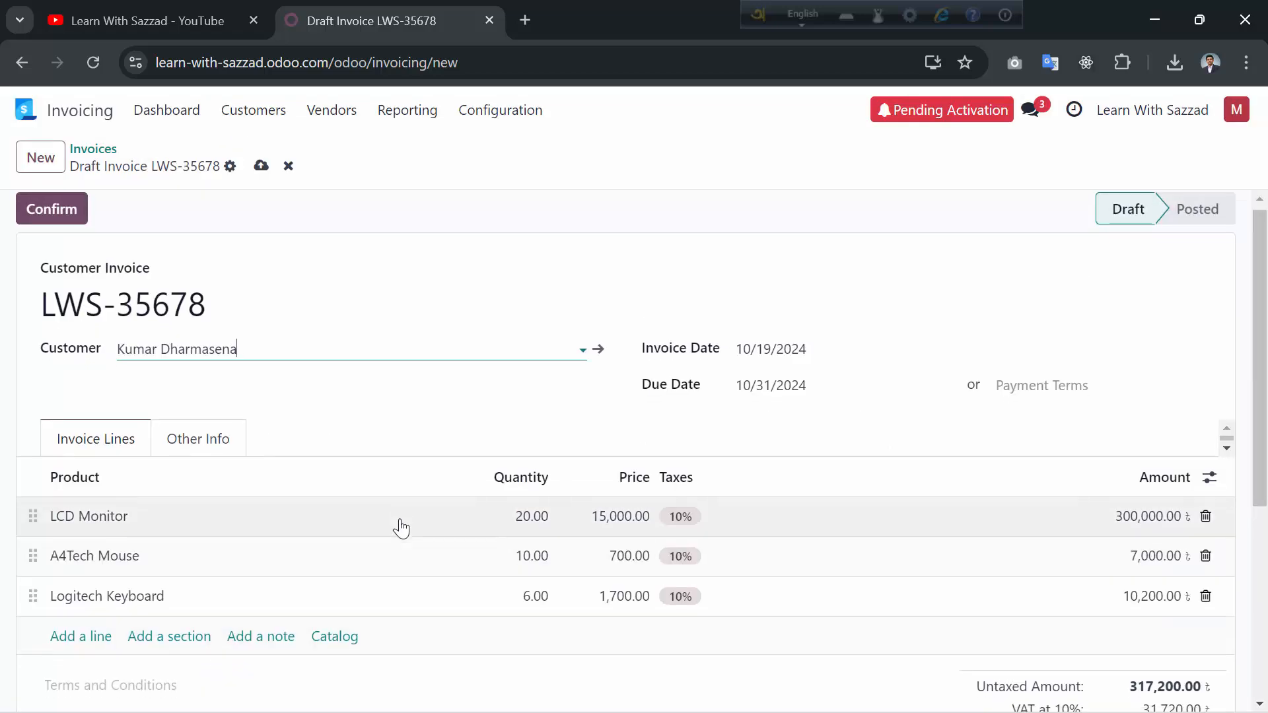
scroll(334, 337, up, 5)
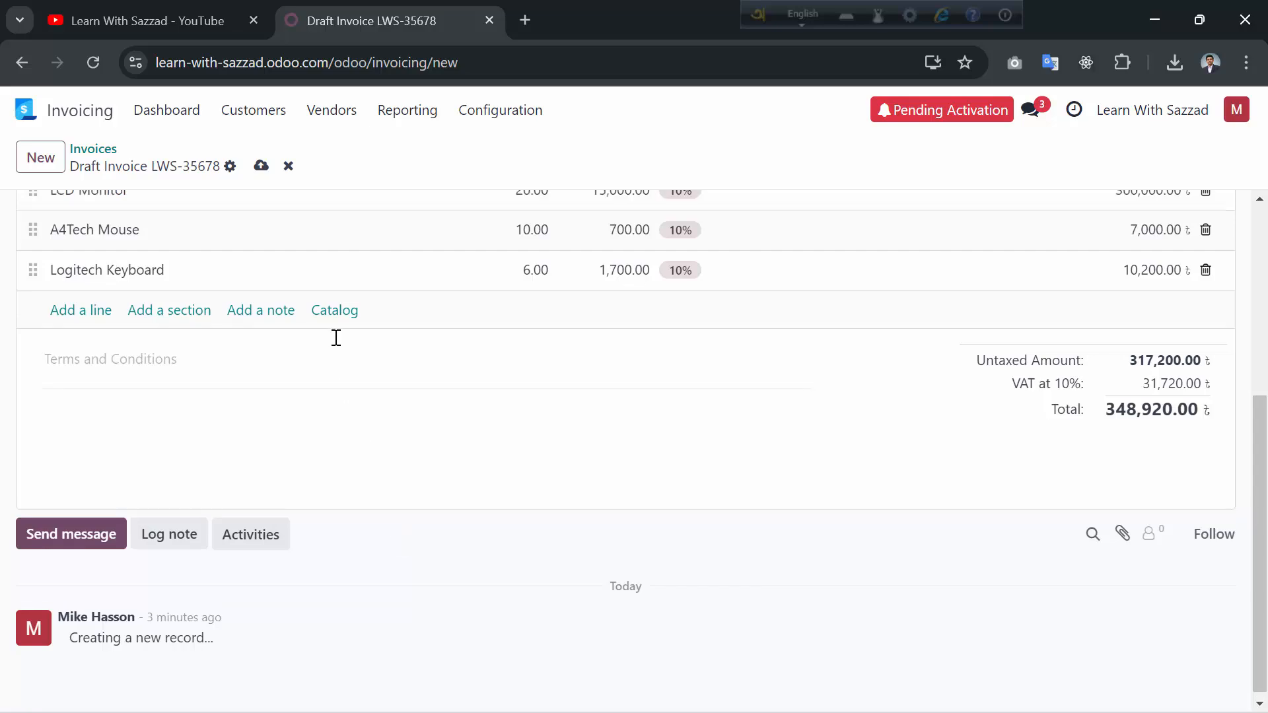
click(73, 216)
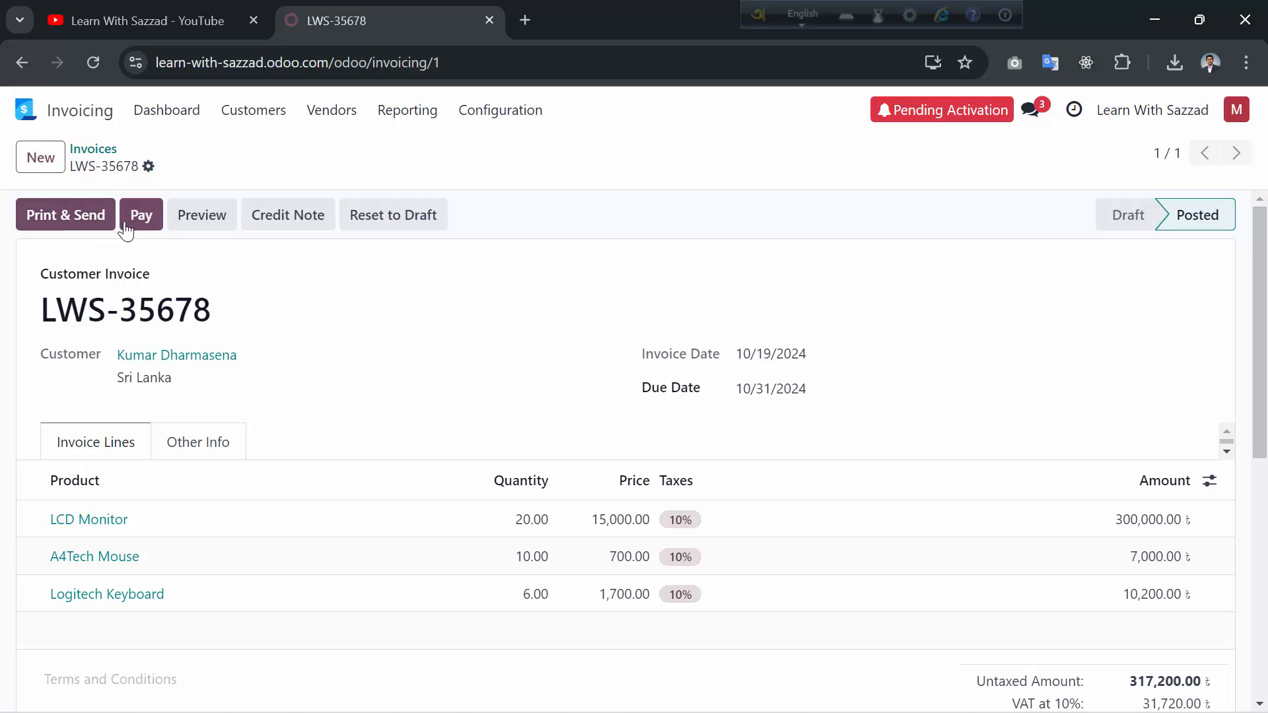
- Download LWS-35678 as a PDF from the customer preview and open LWS_35678.pdf
click(186, 226)
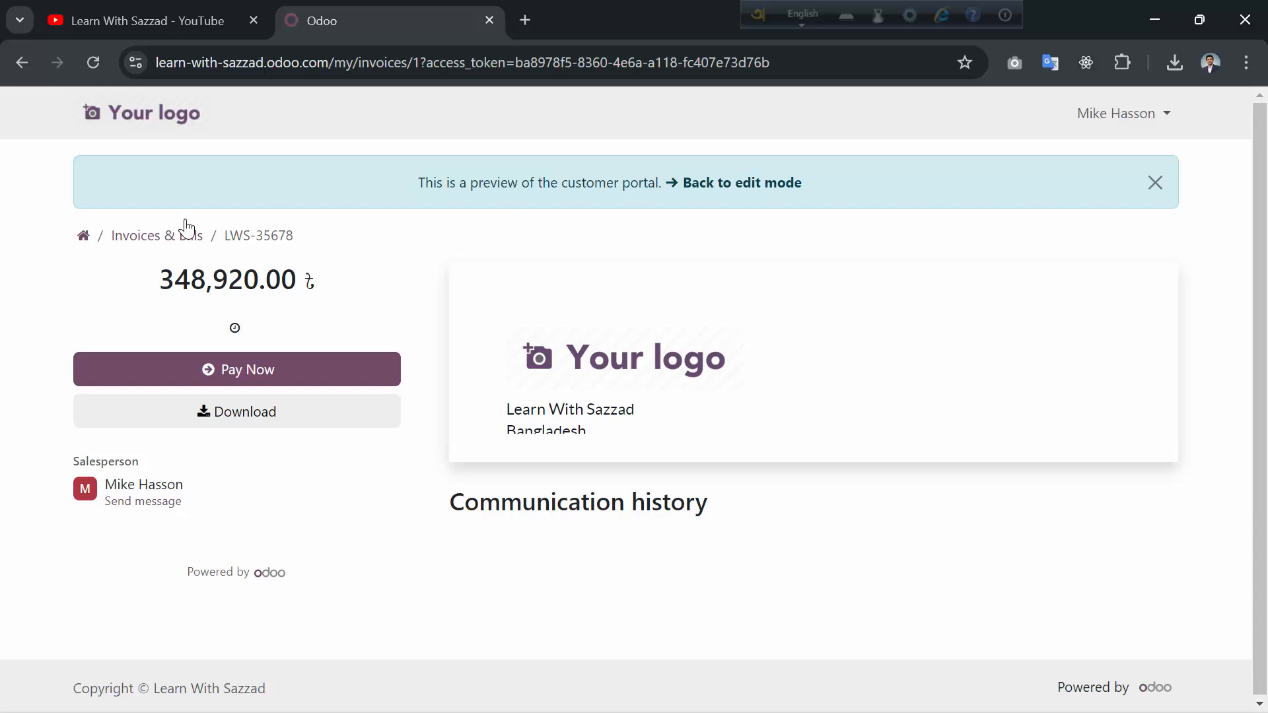
click(248, 420)
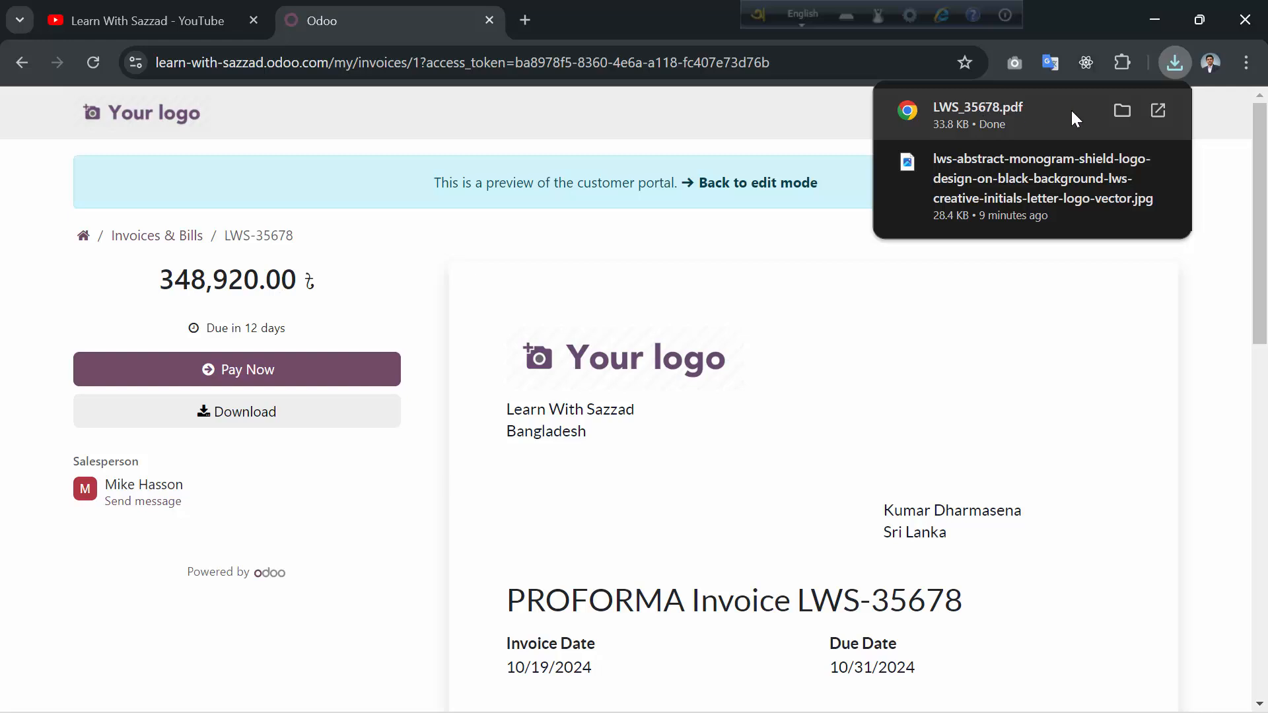
click(1037, 109)
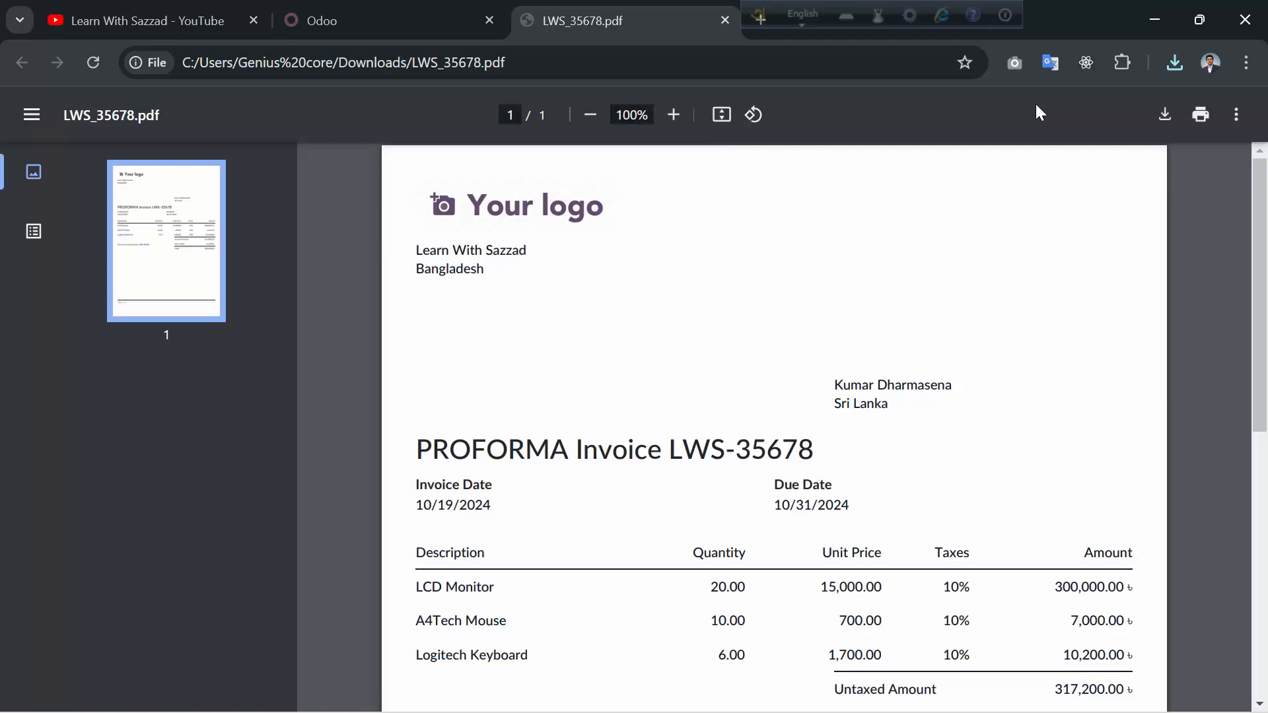
- Review the PDF's three lines and totals, then return to the Odoo portal preview tab
scroll(854, 433, down, 4)
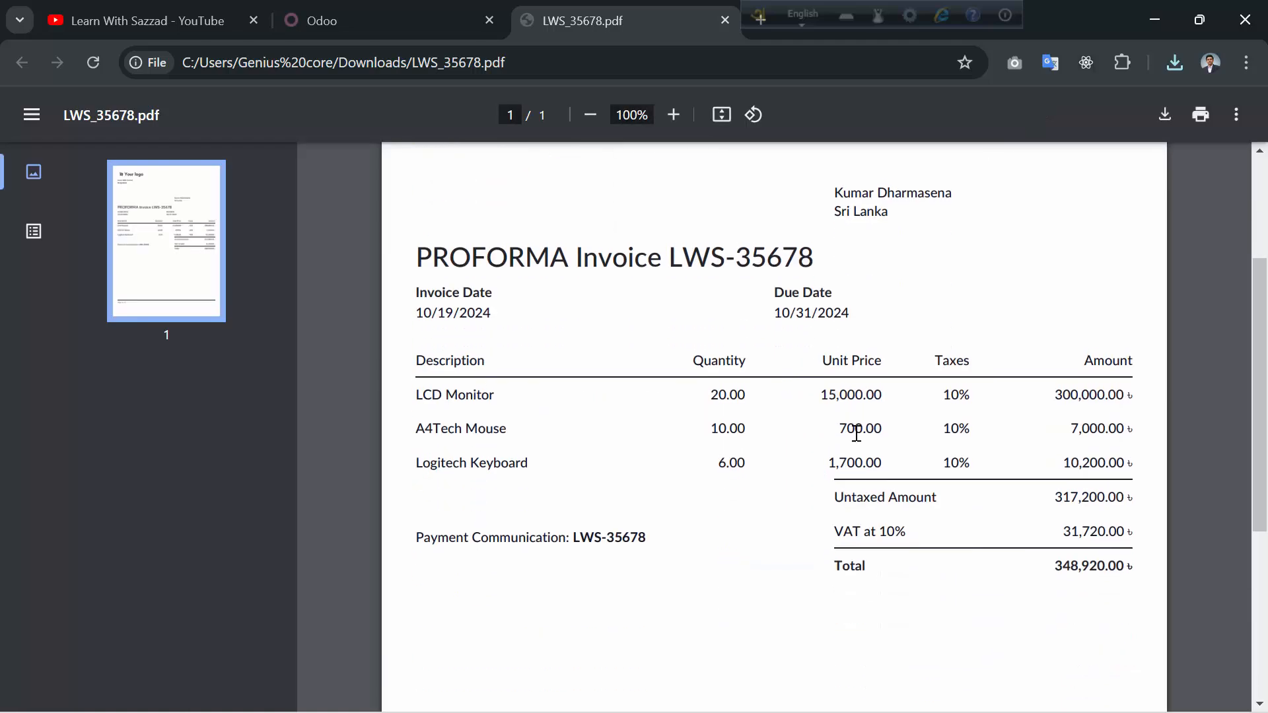
scroll(787, 422, up, 4)
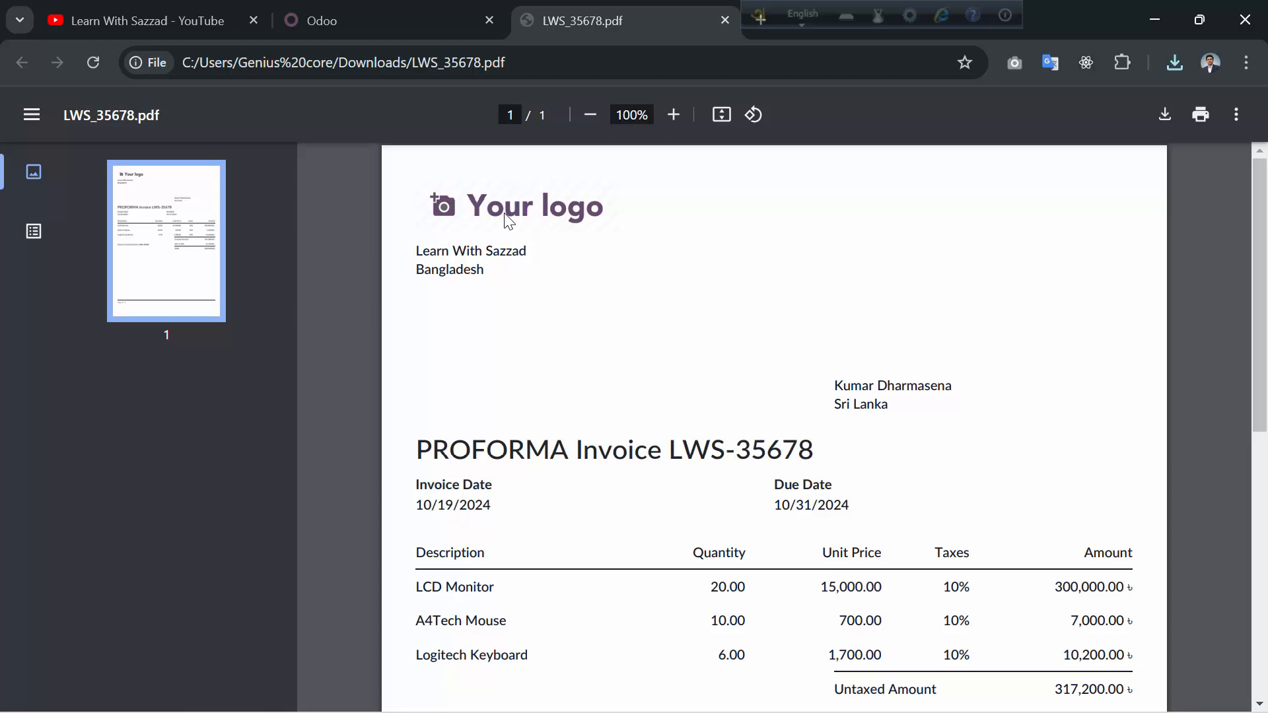
scroll(677, 447, down, 4)
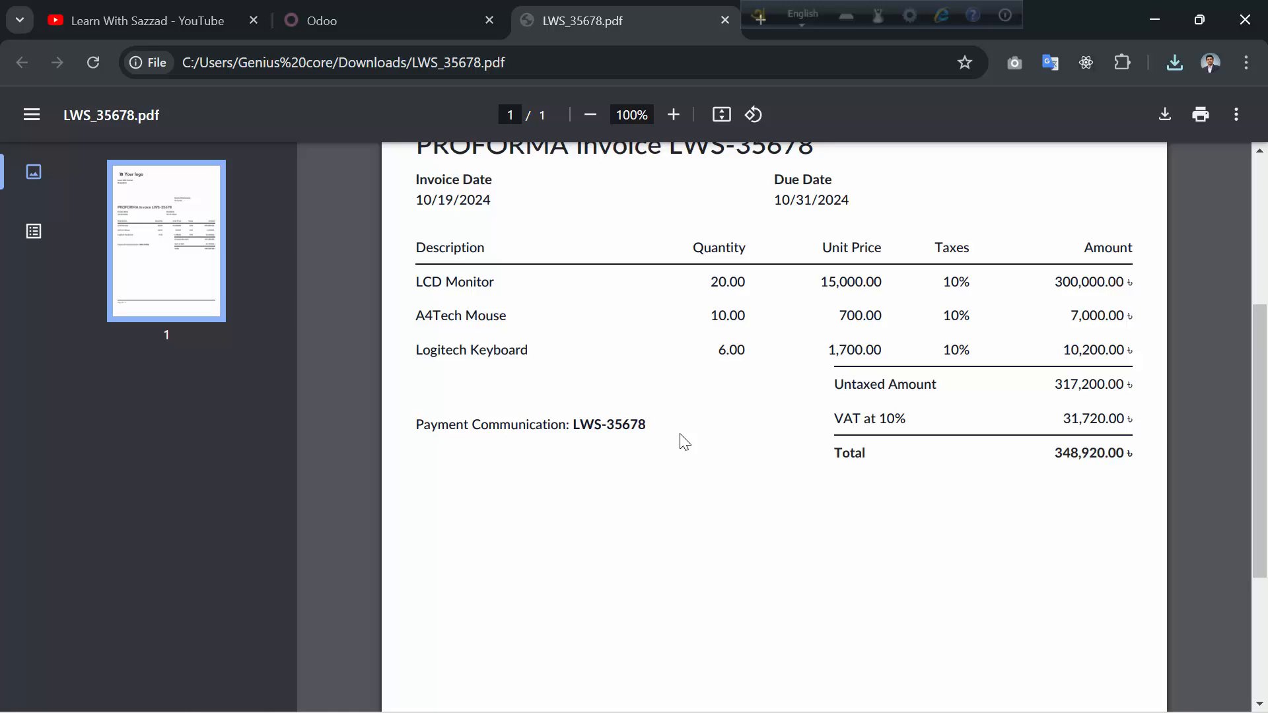
scroll(684, 441, up, 5)
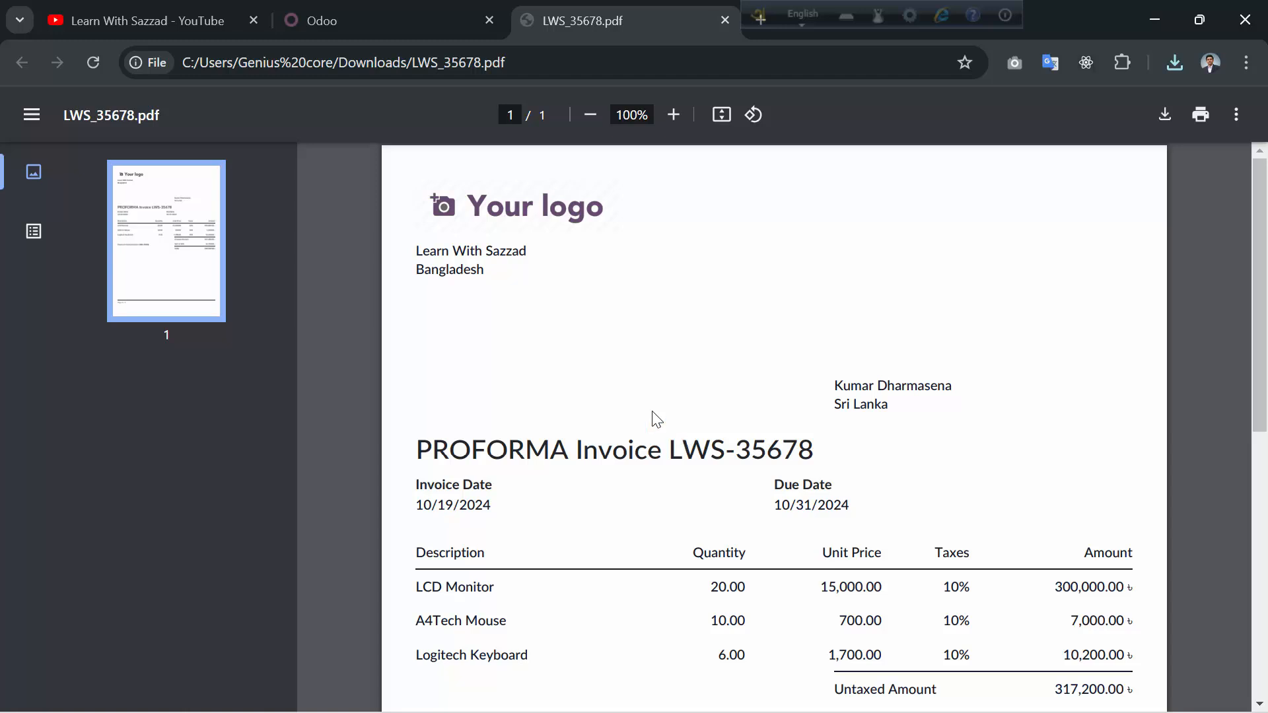
click(412, 10)
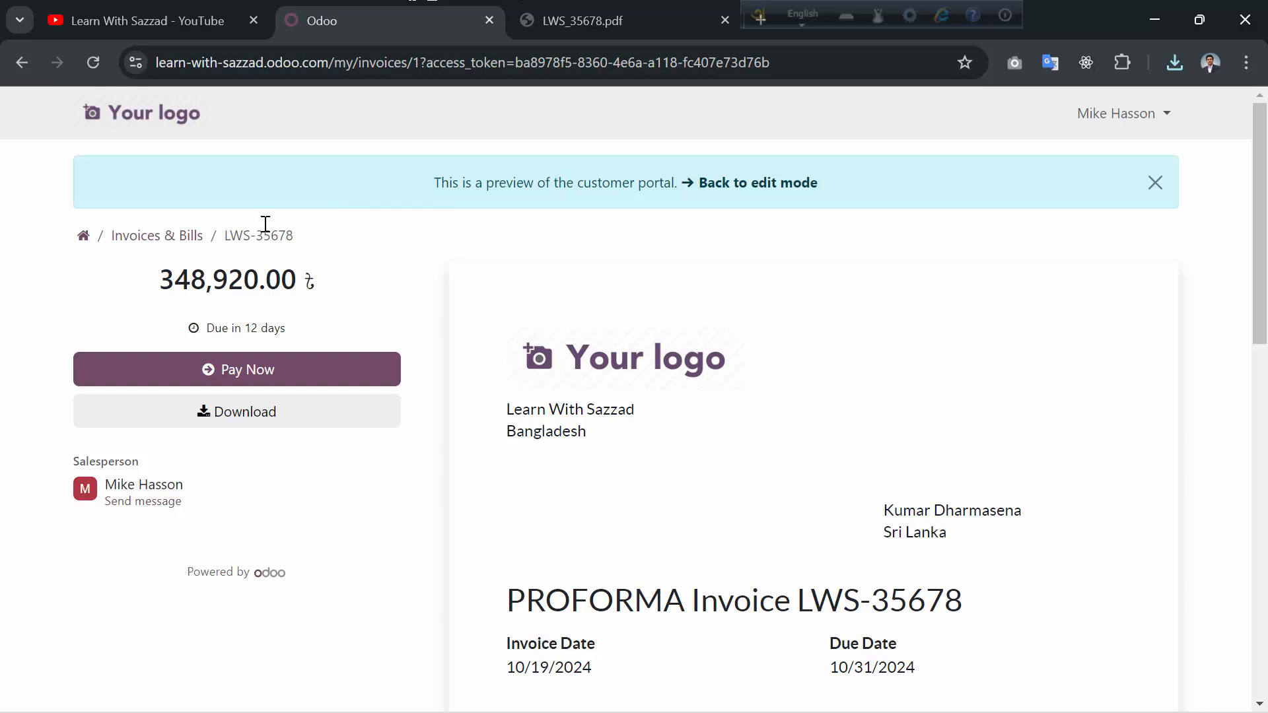
- Go back to the posted invoice, open its customer record and switch it from Company to Individual
click(21, 63)
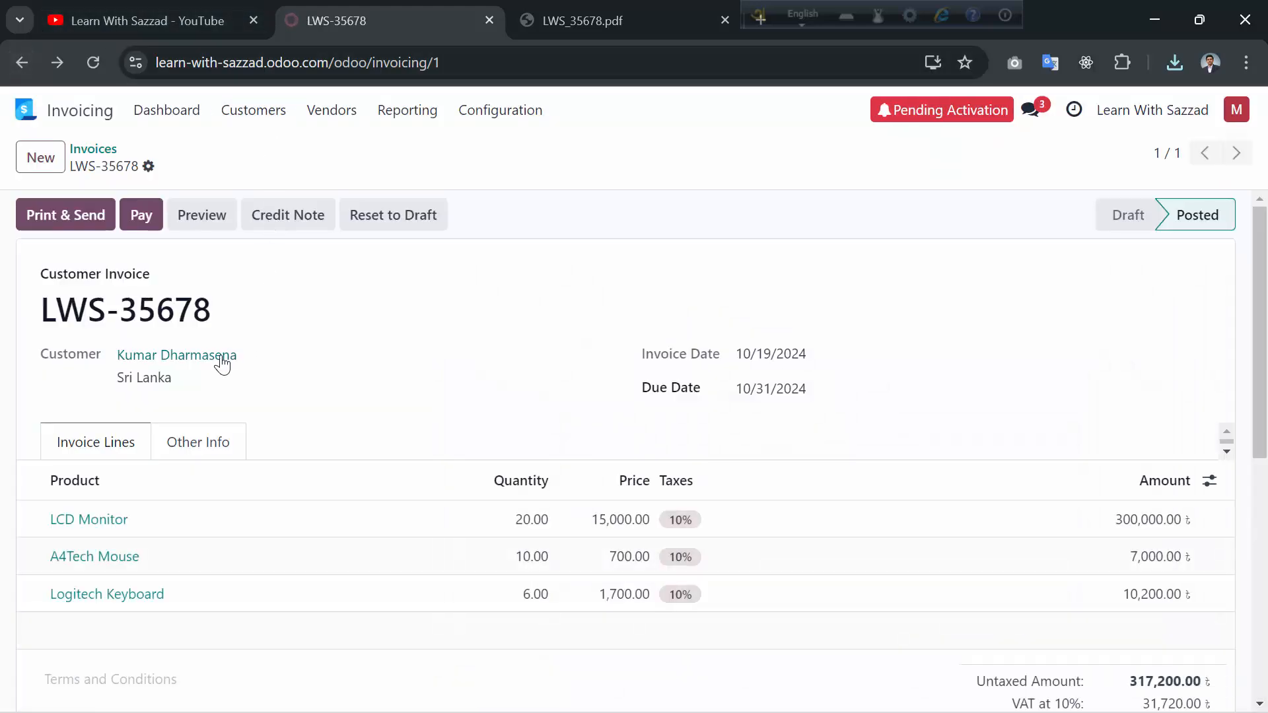
click(221, 365)
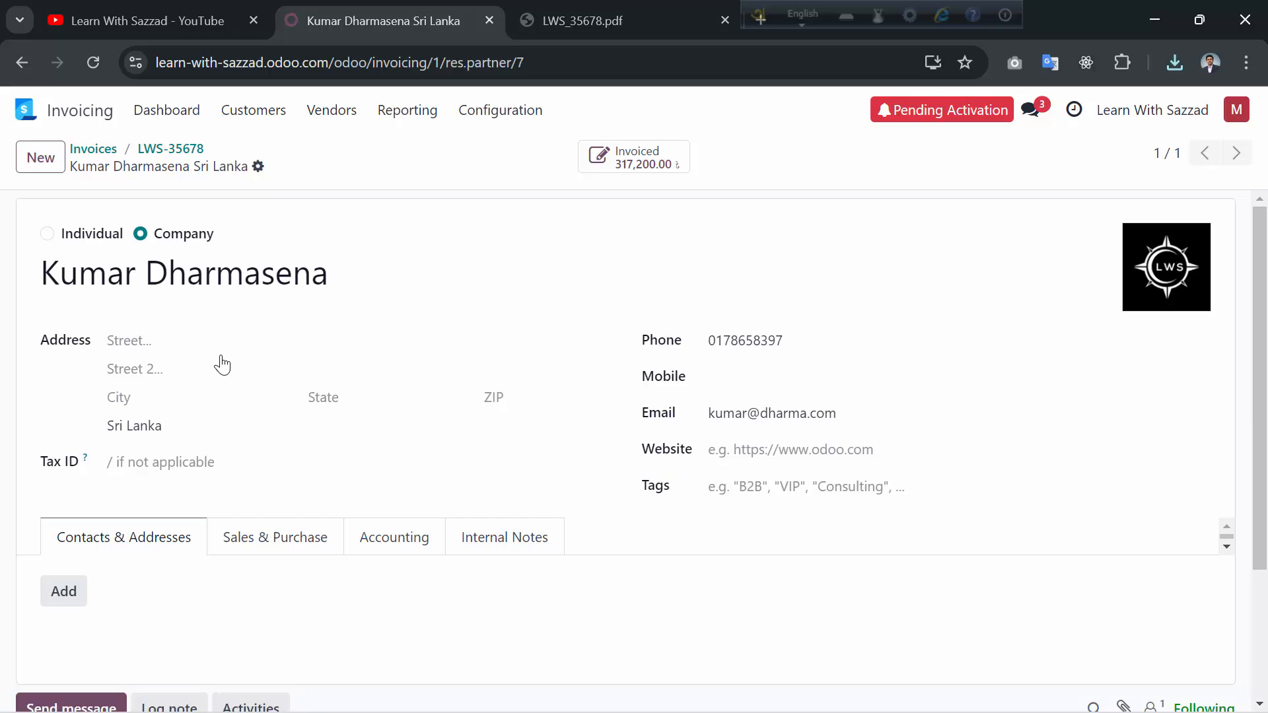
scroll(222, 365, down, 3)
scroll(221, 405, up, 3)
click(46, 233)
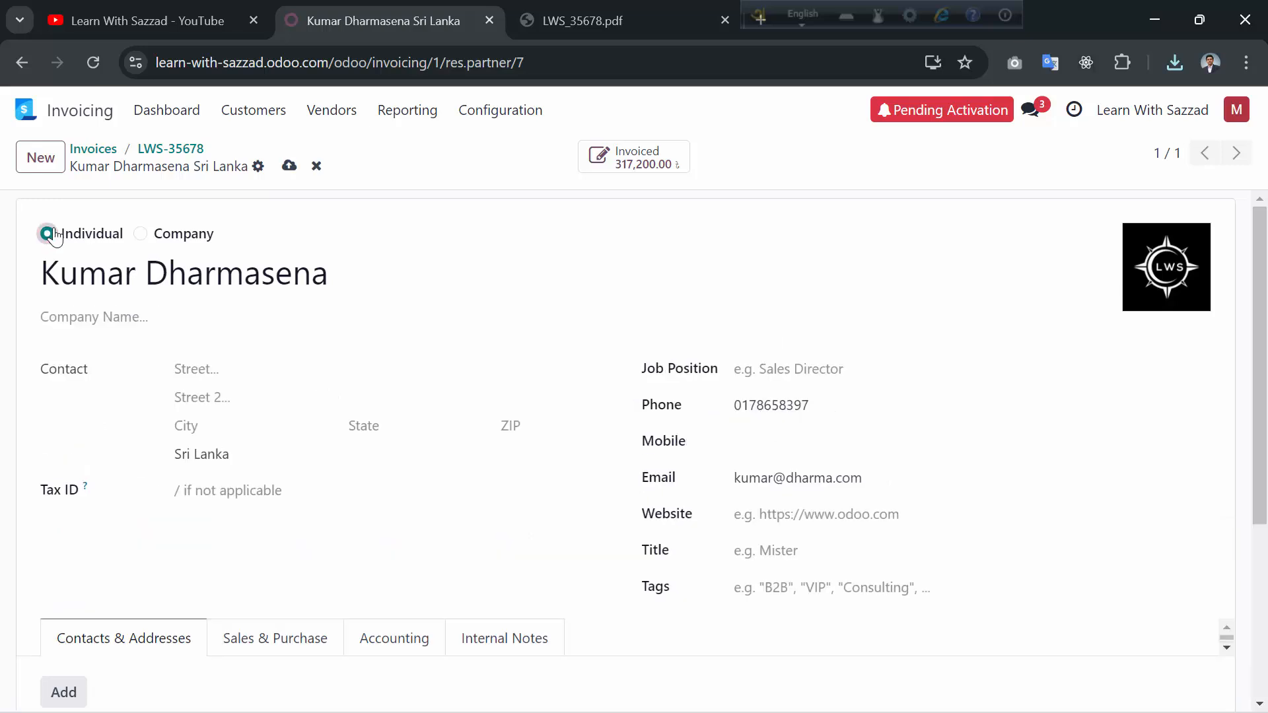
scroll(563, 476, down, 4)
scroll(548, 474, up, 4)
click(256, 114)
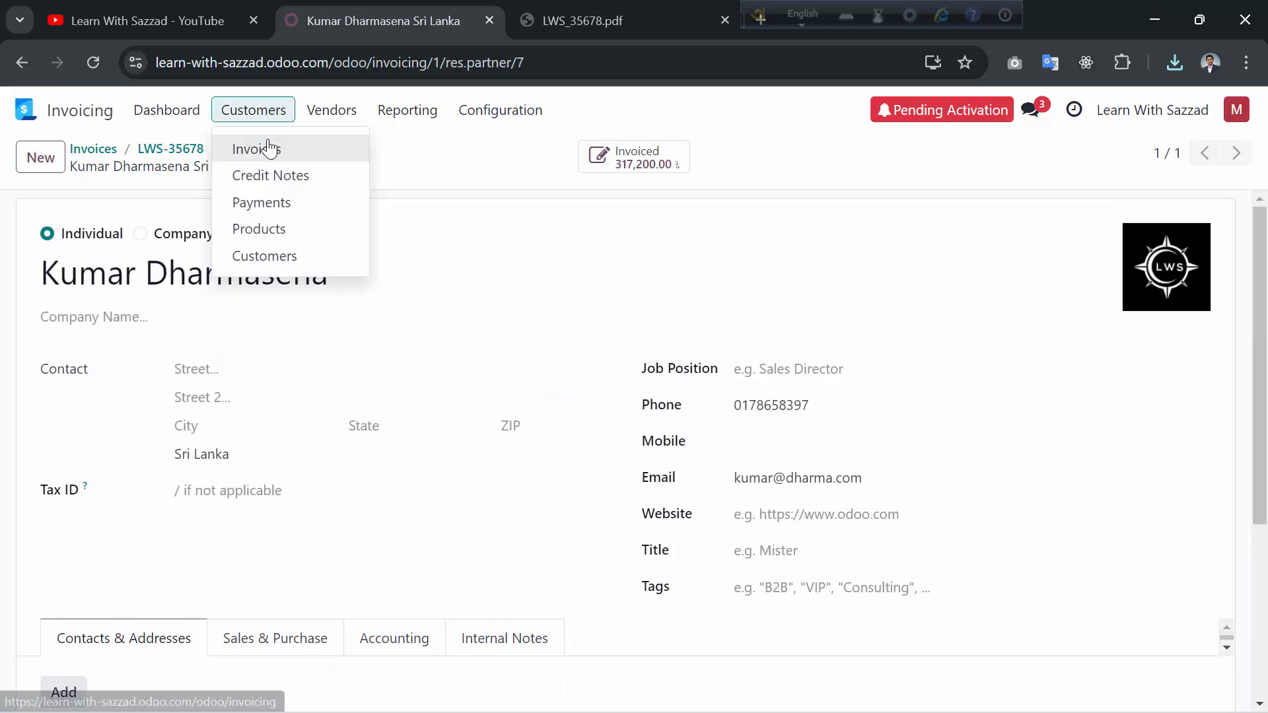
- Reopen LWS-35678 from Customers > Invoices and check its 348,920.00 total and validation log
click(269, 146)
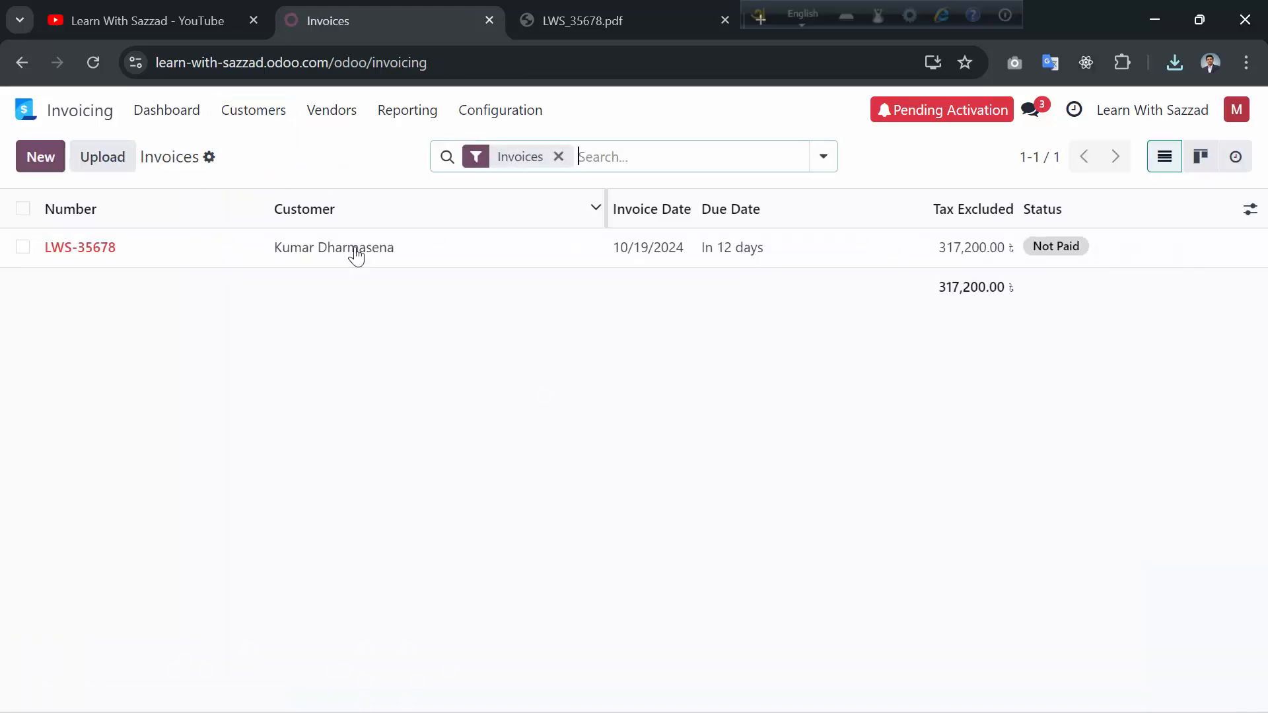
click(392, 245)
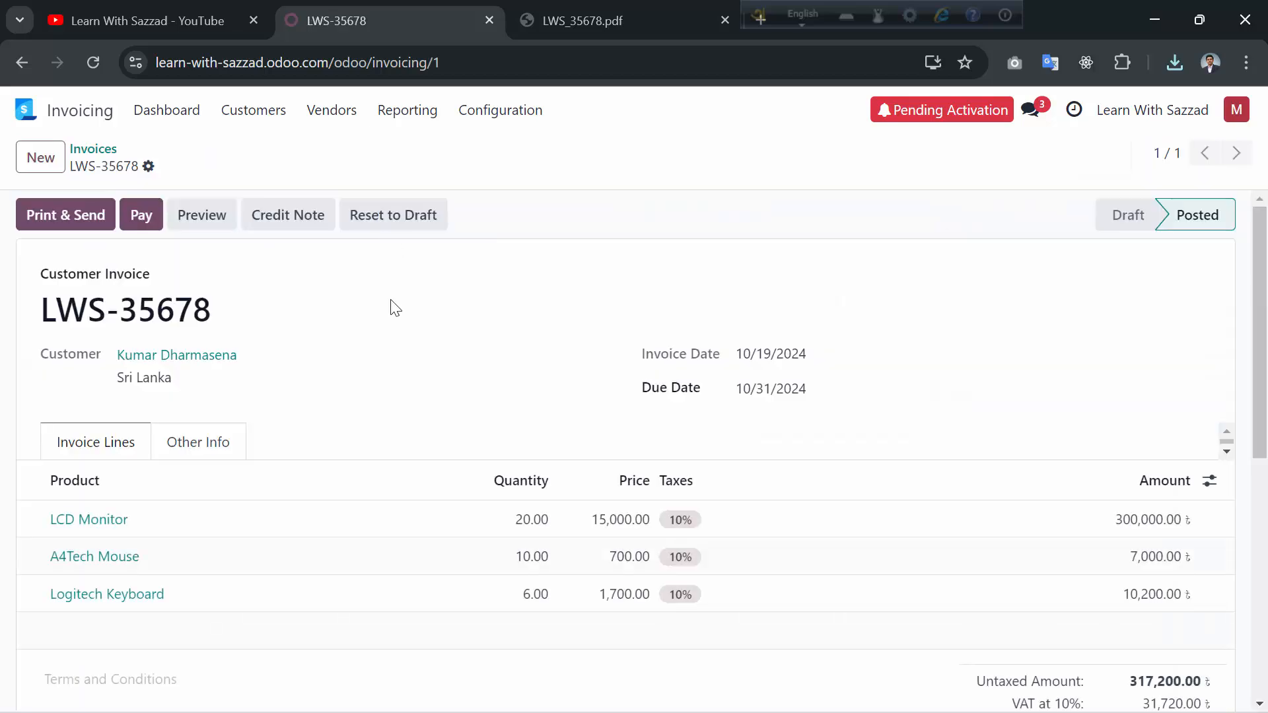
scroll(393, 317, down, 3)
scroll(395, 340, down, 1)
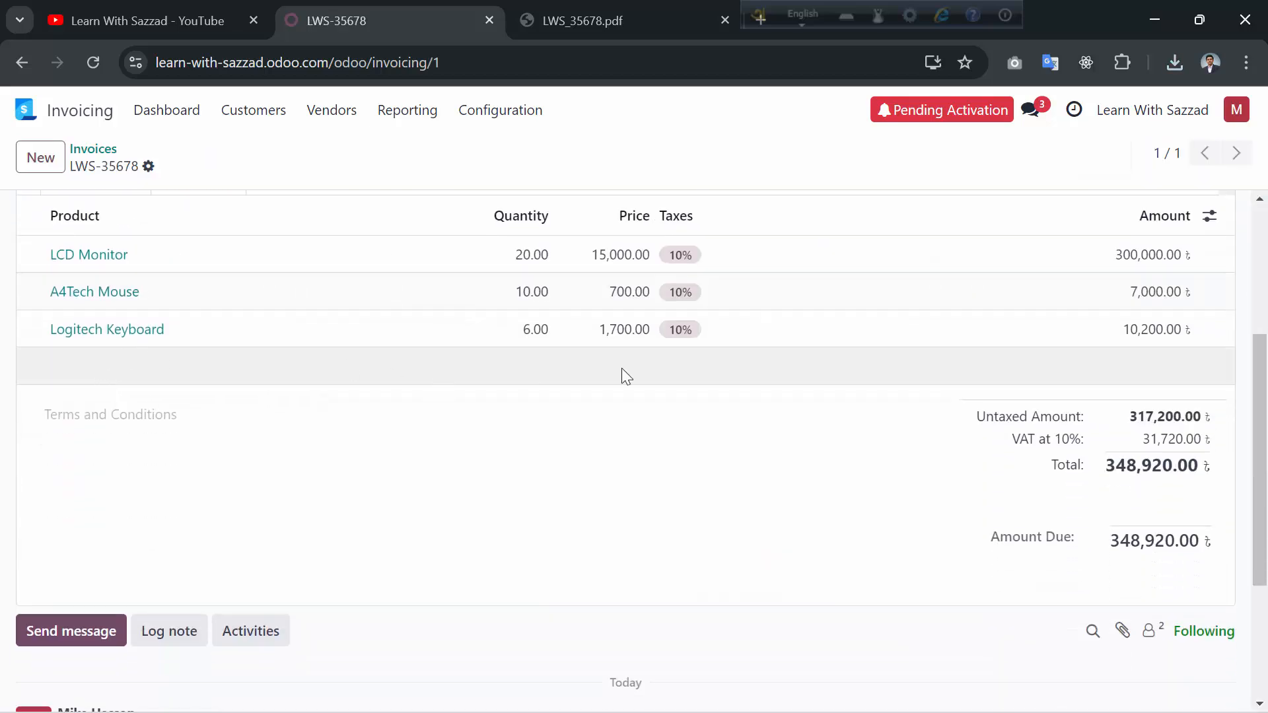
scroll(693, 404, up, 4)
scroll(693, 405, down, 4)
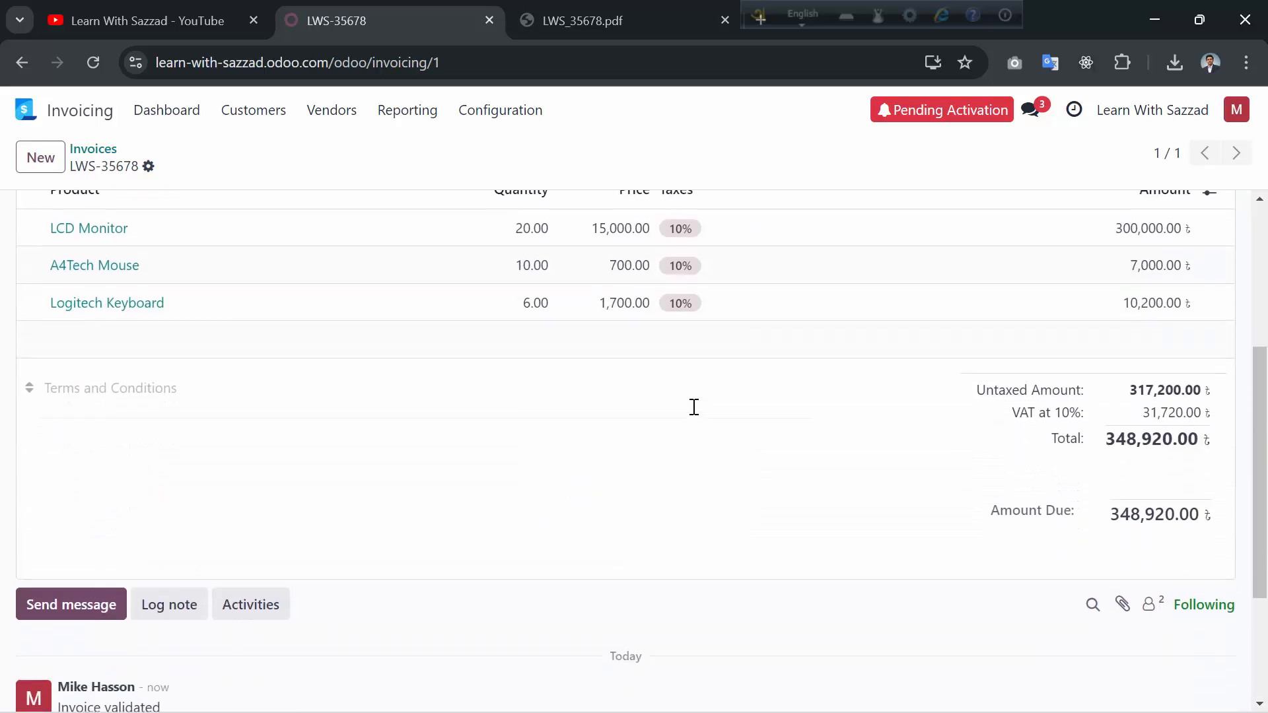
scroll(694, 406, down, 1)
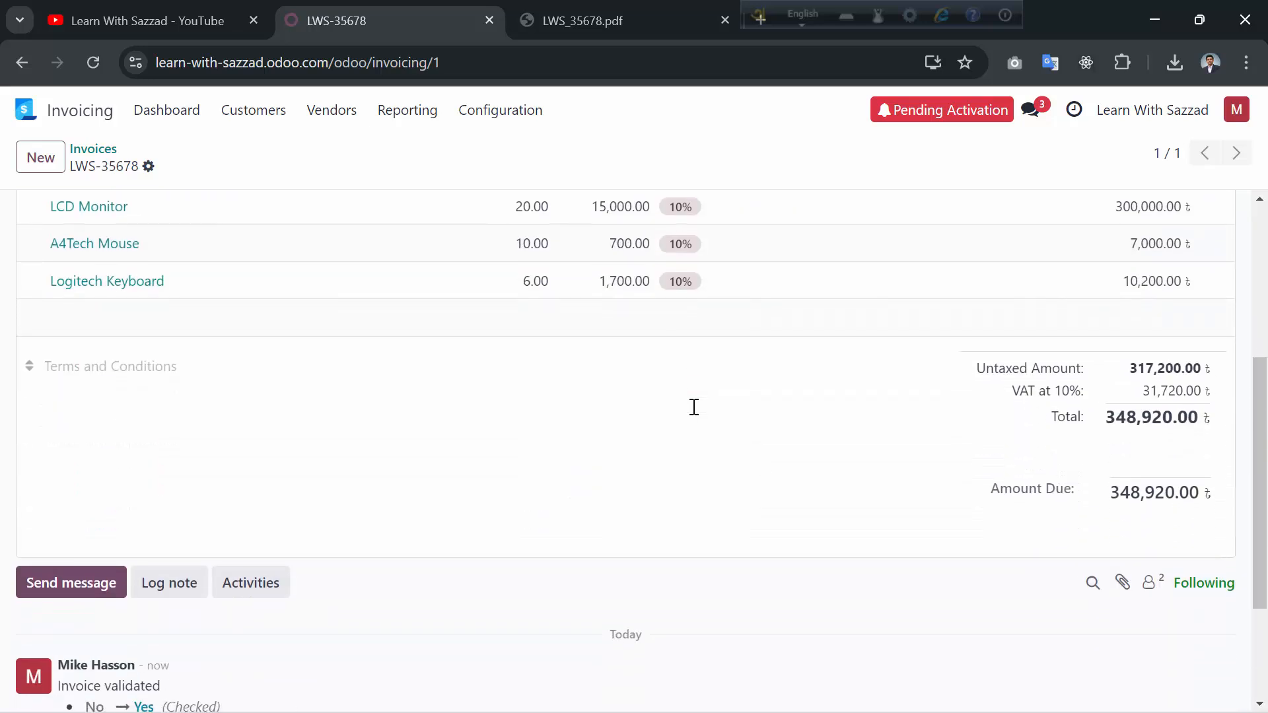